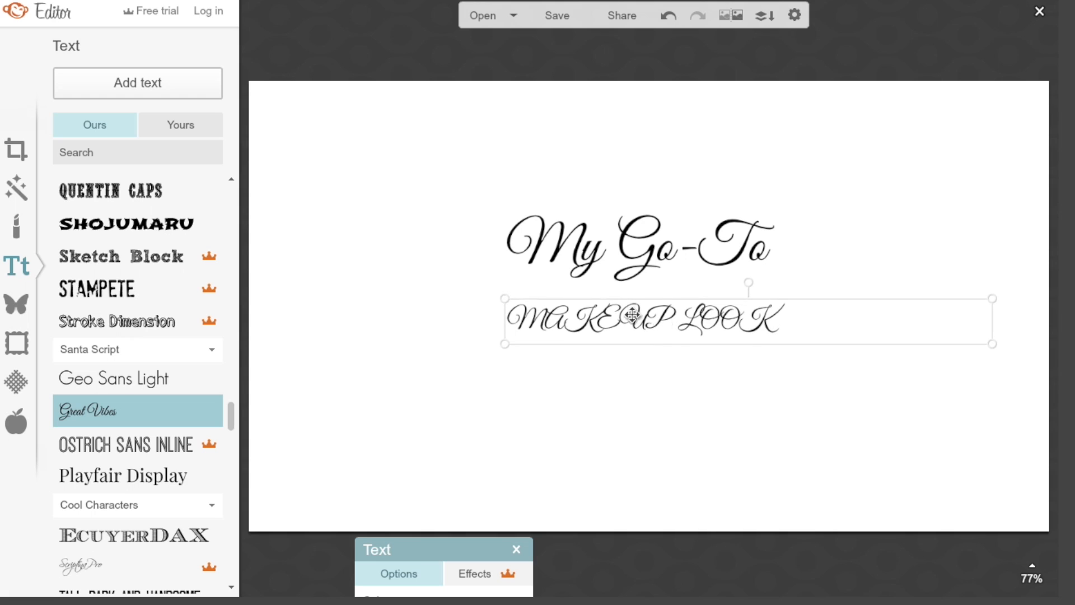
Set the MAKEUP LOOK text in the Academy Engraved LET font and centre it beneath My Go-To
drag(234, 197, 233, 200)
click(187, 305)
drag(283, 515, 304, 516)
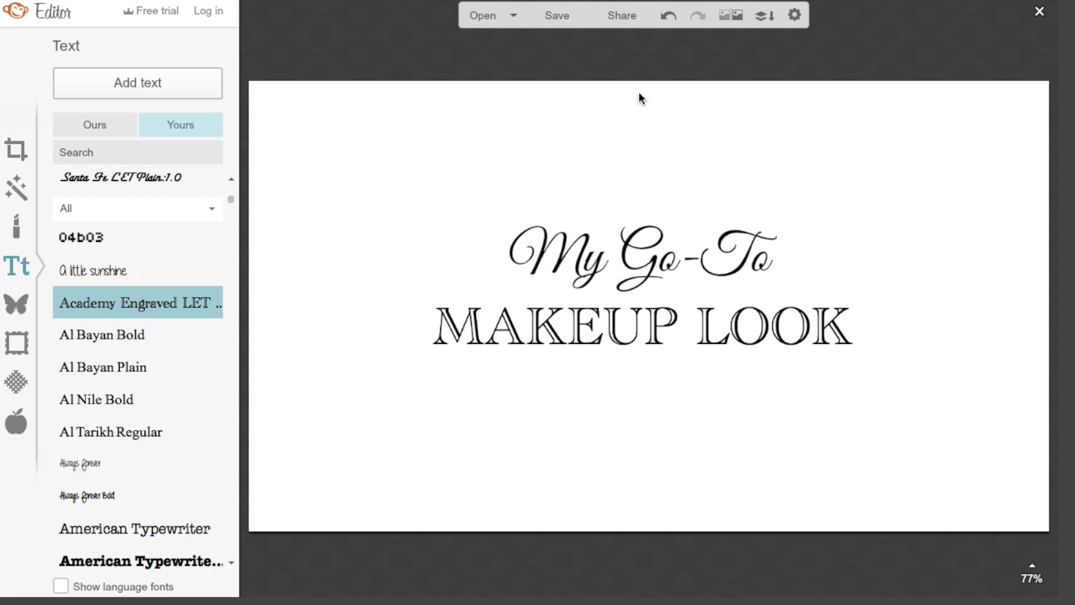
Save the My Go-To MAKEUP LOOK title image to the computer as 2.jpg
click(560, 15)
click(193, 475)
text(2.jpg)
click(768, 213)
Delete both lines of text and save the blank white canvas to the computer as Untitled in .jpg format
click(595, 247)
key(Delete)
click(557, 335)
key(Delete)
click(564, 14)
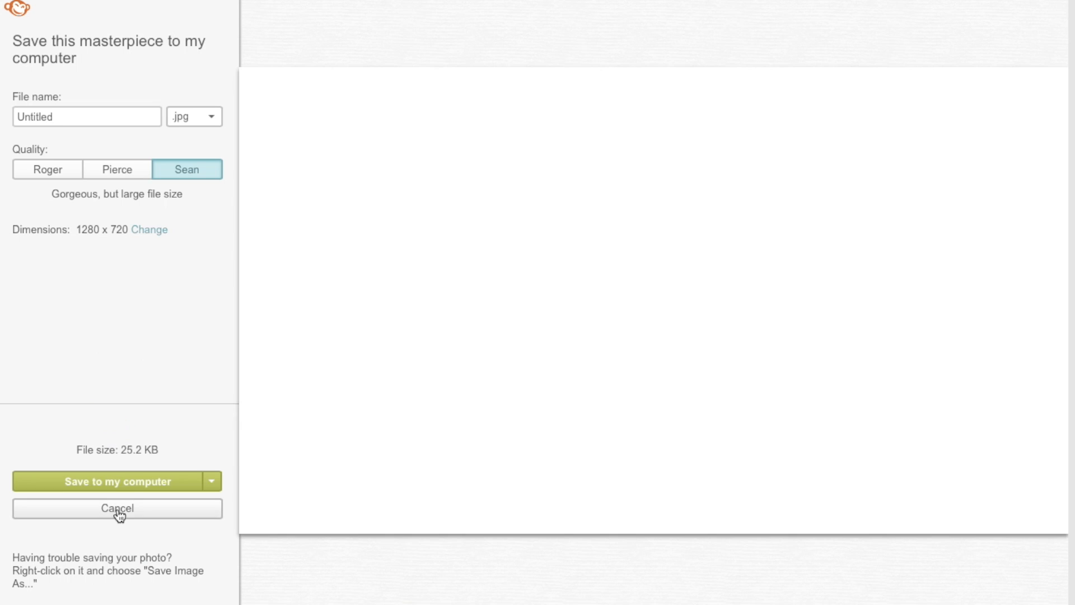
click(144, 479)
click(767, 213)
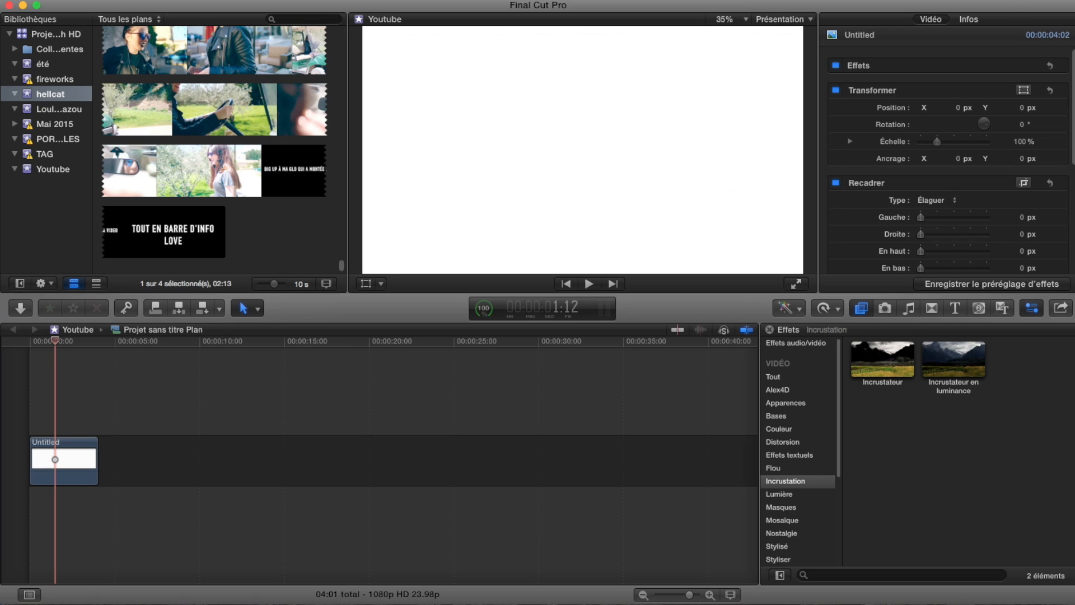
In Final Cut Pro, append images 1, Untitled and 2 in that order after the opening blank clip
drag(149, 520, 123, 451)
drag(168, 598, 200, 454)
drag(1072, 563, 286, 450)
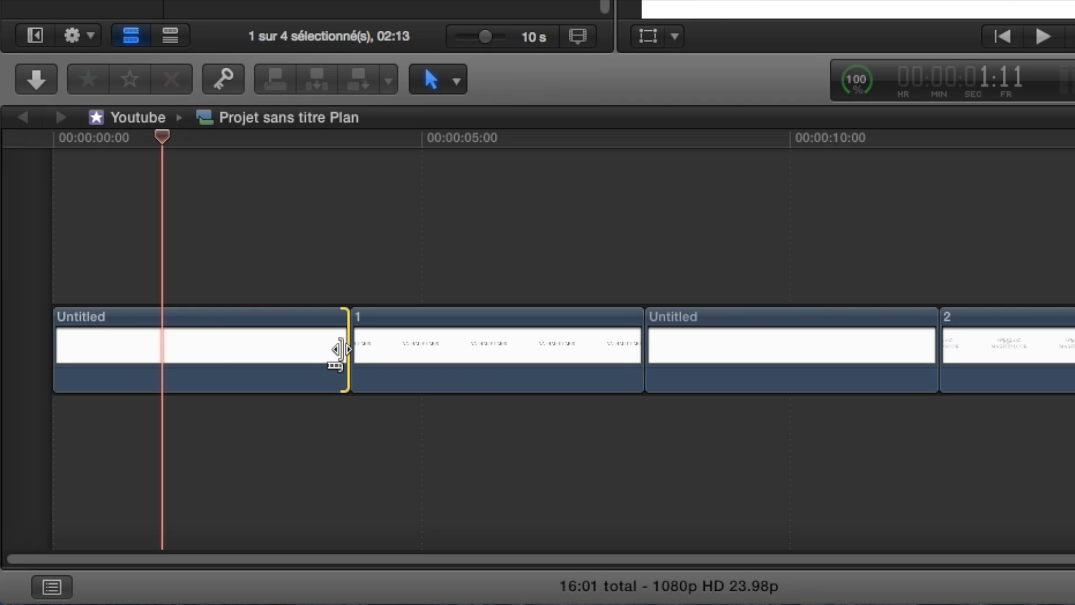
Shorten the opening Untitled clip to about half a second, playing the sequence from the start to check the timing
drag(188, 460, 93, 458)
drag(172, 351, 158, 351)
drag(159, 135, 2, 141)
key(space)
drag(88, 460, 62, 460)
drag(63, 341, 29, 342)
key(space)
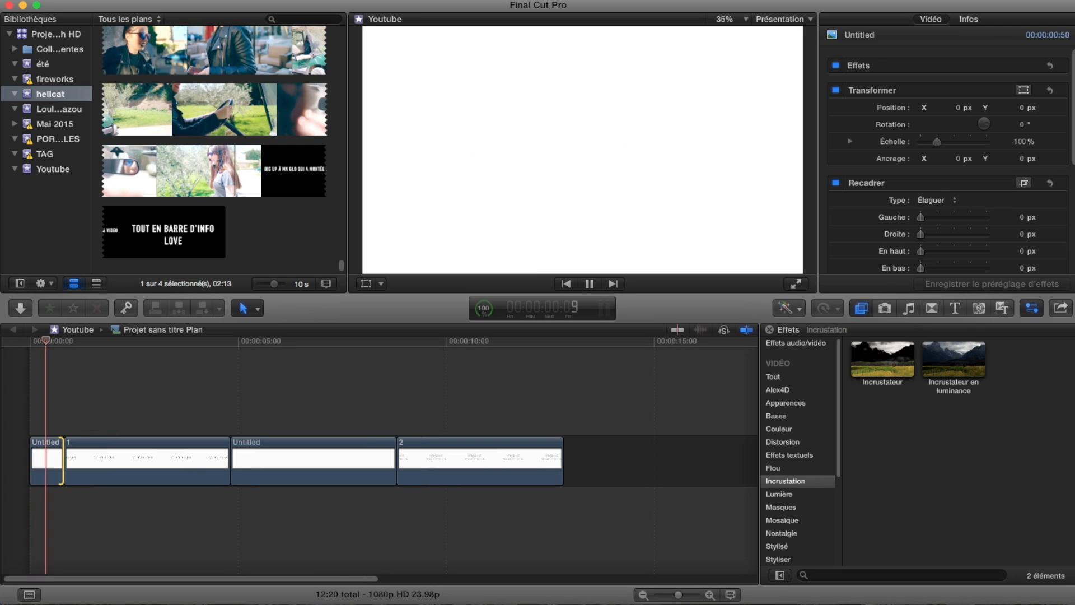
key(space)
drag(57, 451, 47, 452)
drag(80, 341, 29, 342)
key(space)
key(space)
Enlarge the name title of clip 1 with Transform and shift it slightly down in the frame
click(106, 461)
click(1023, 91)
drag(362, 273, 336, 287)
drag(583, 150, 578, 157)
click(797, 41)
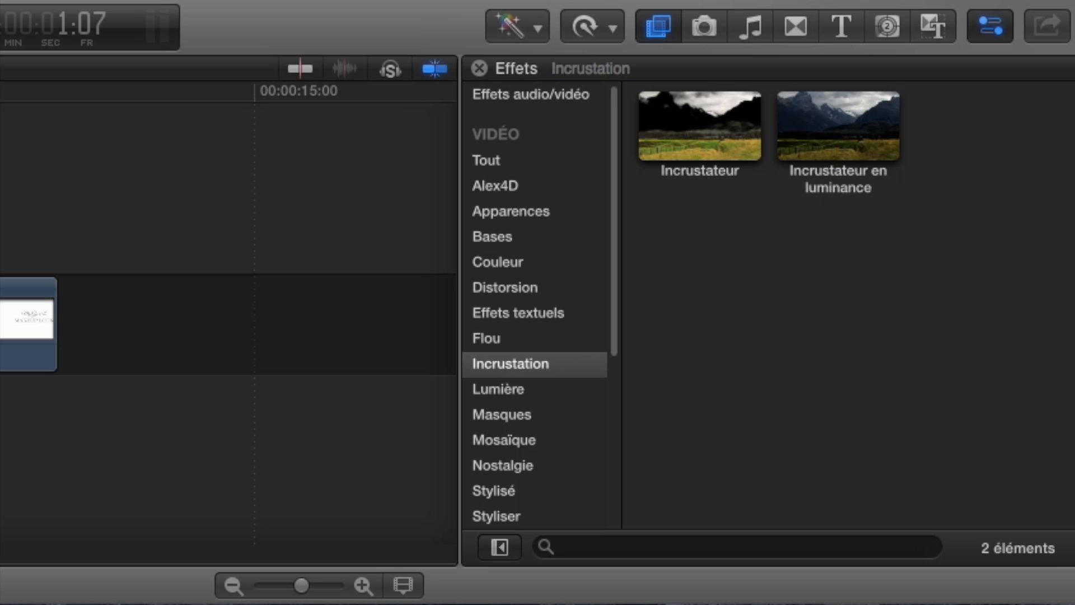
Search the Final Cut Pro Sound Effects for "doorb", preview Doorbell 2.caf and attach it beneath the start of clip 1
click(733, 33)
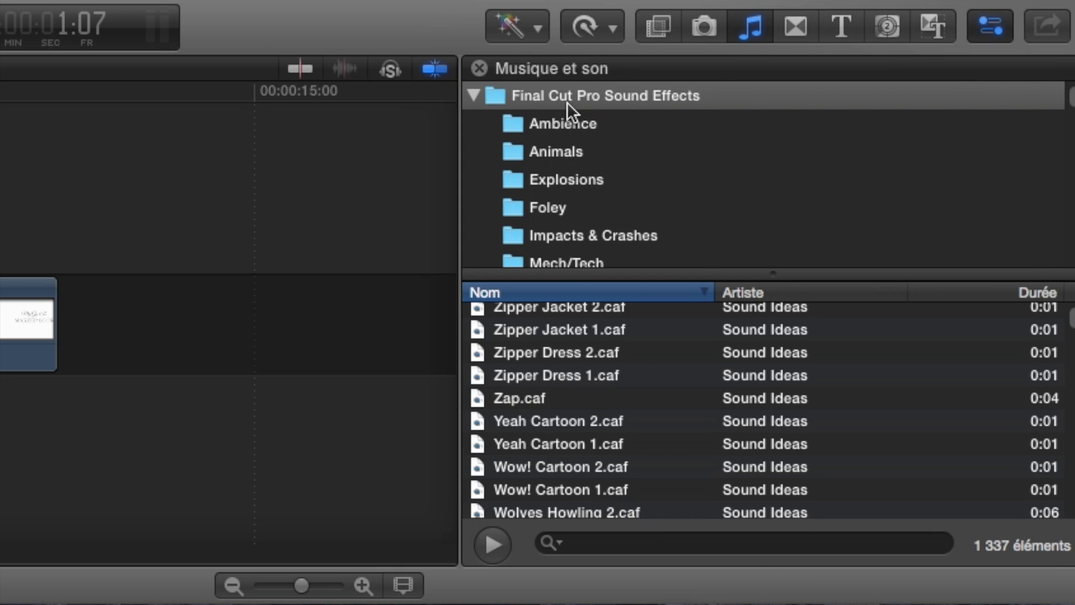
click(475, 96)
click(474, 121)
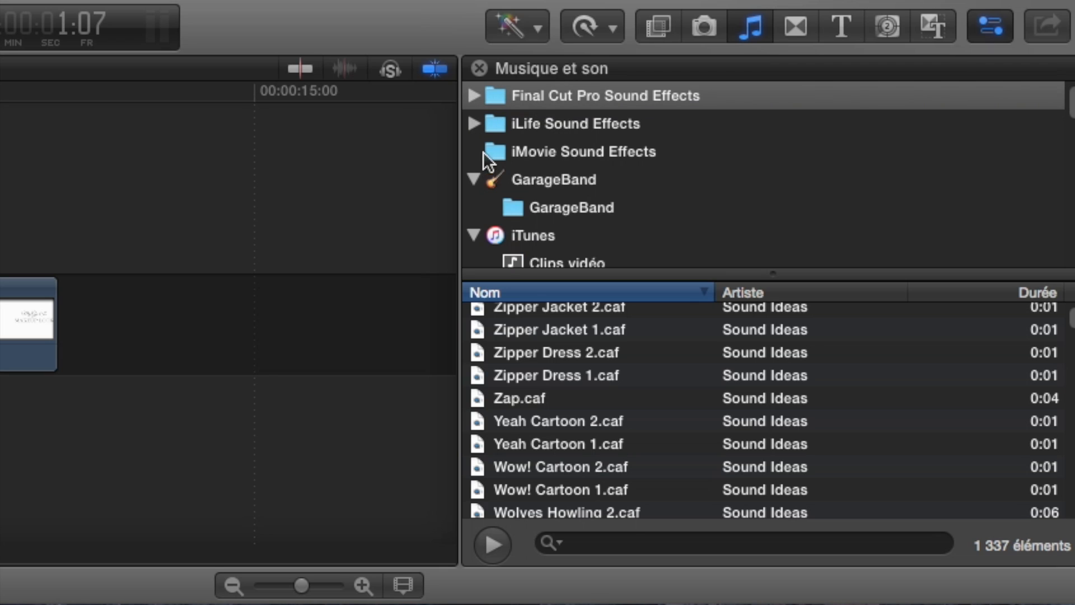
click(475, 95)
click(672, 542)
text(doorb)
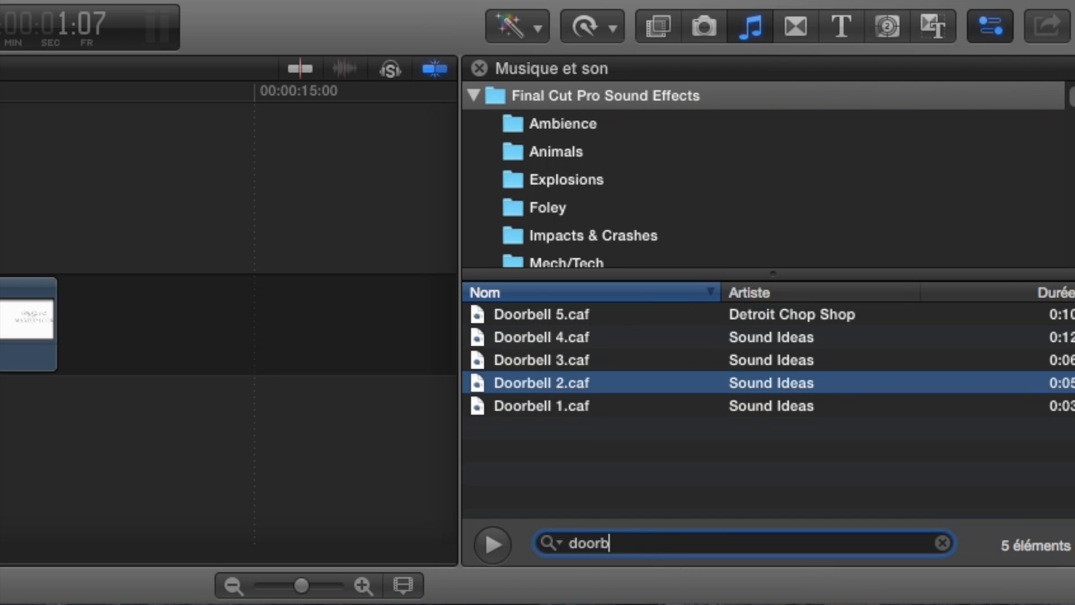
click(605, 404)
double_click(574, 378)
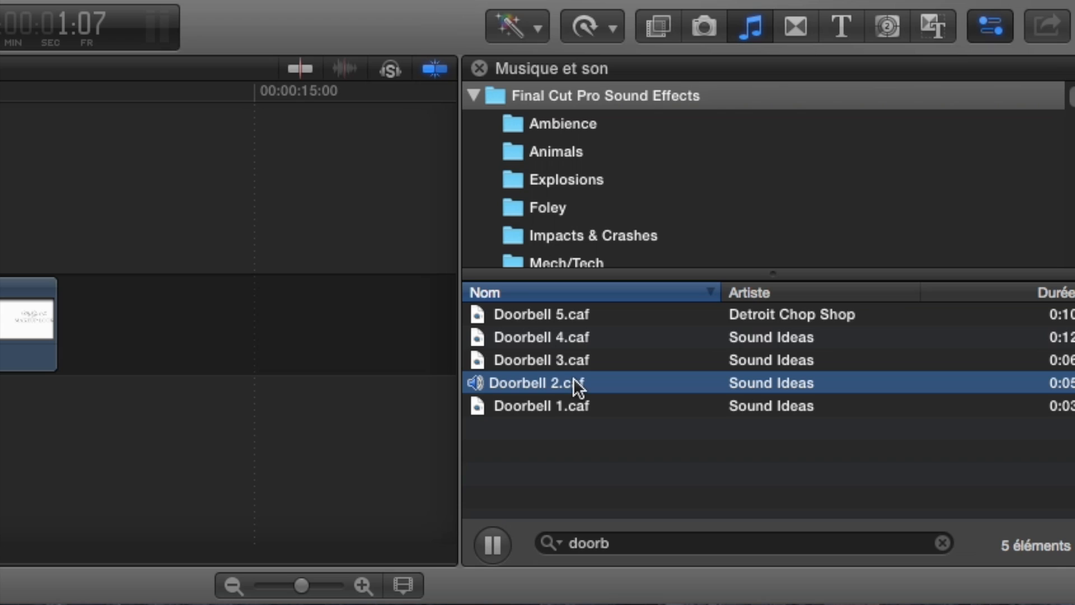
click(500, 540)
drag(527, 383, 108, 414)
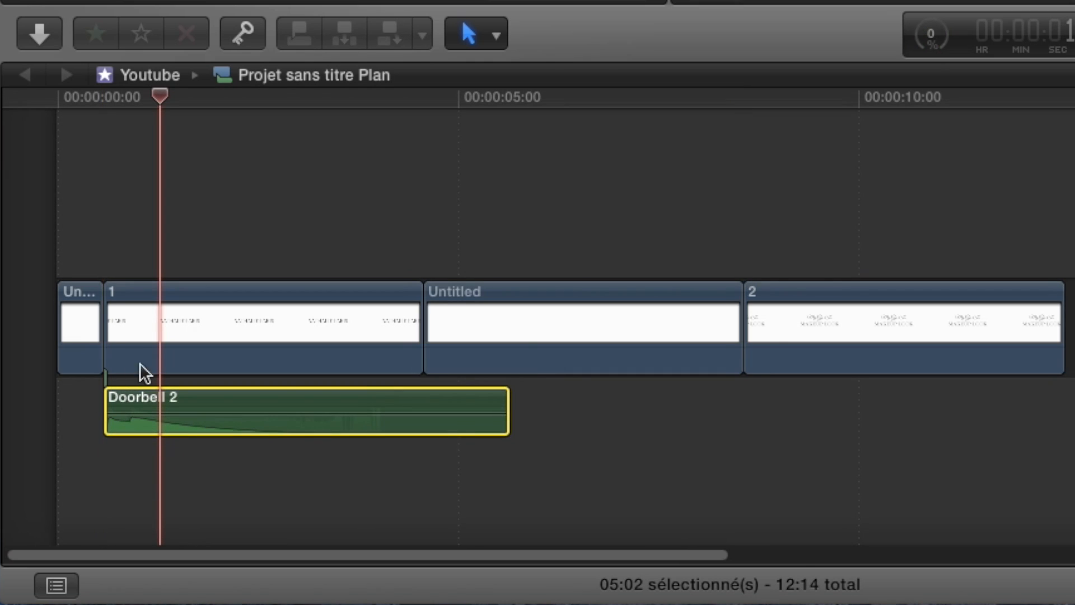
Trim Doorbell 2 to about 1.4 seconds with a fade-out, playing the sequence from the start to check it
drag(164, 97, 47, 121)
key(space)
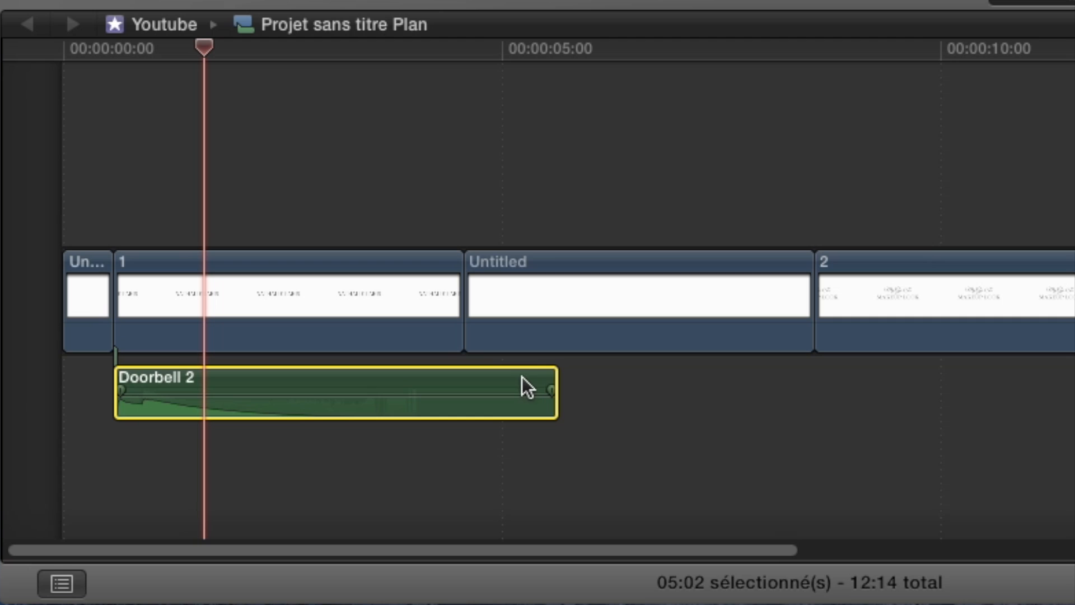
drag(264, 502, 73, 501)
drag(159, 385, 159, 385)
drag(204, 48, 92, 72)
key(space)
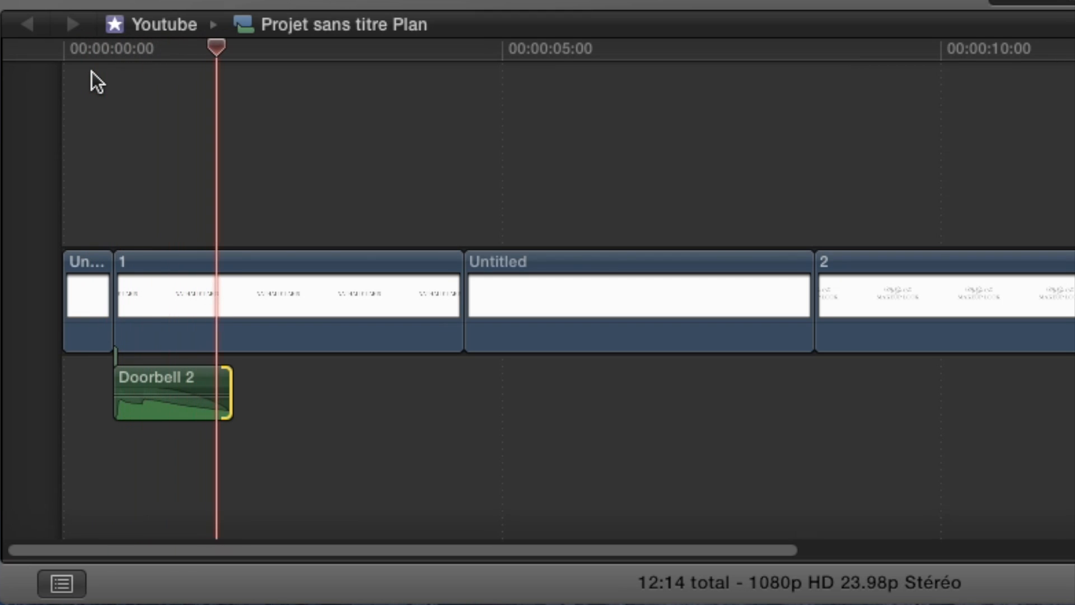
drag(225, 373, 210, 383)
click(96, 90)
key(space)
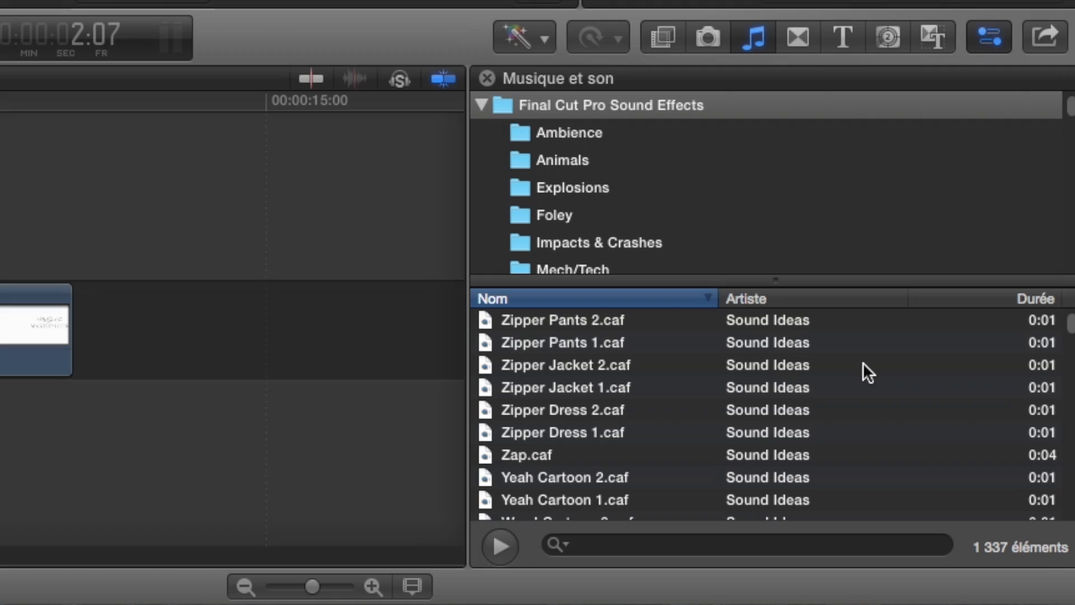
Find the track External - Cavalier in the iTunes library with "extern" and place it directly after Doorbell 2
scroll(694, 210, down, 10)
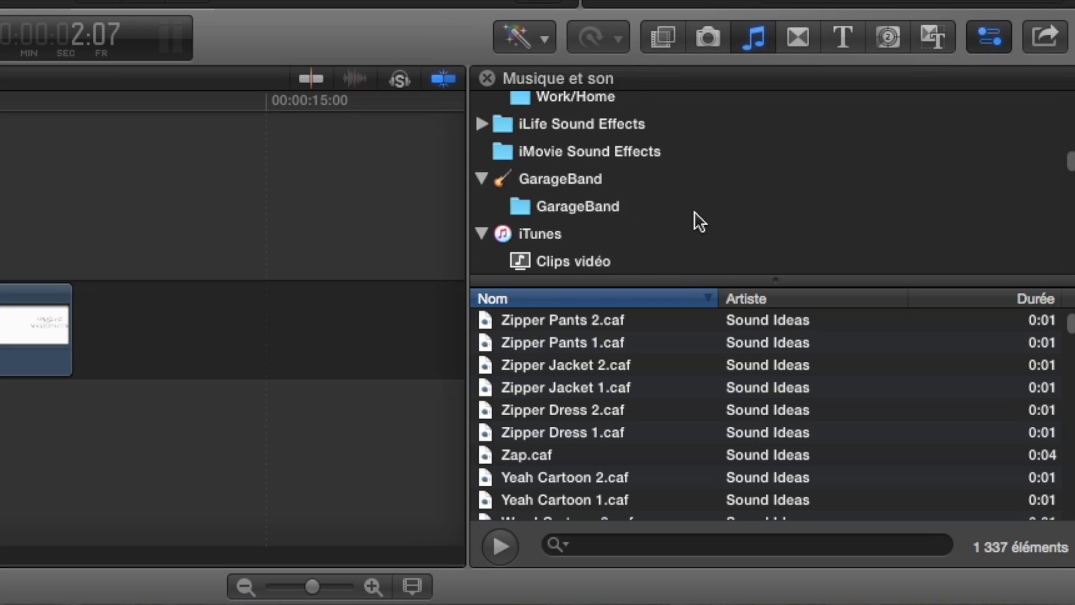
click(582, 202)
click(606, 544)
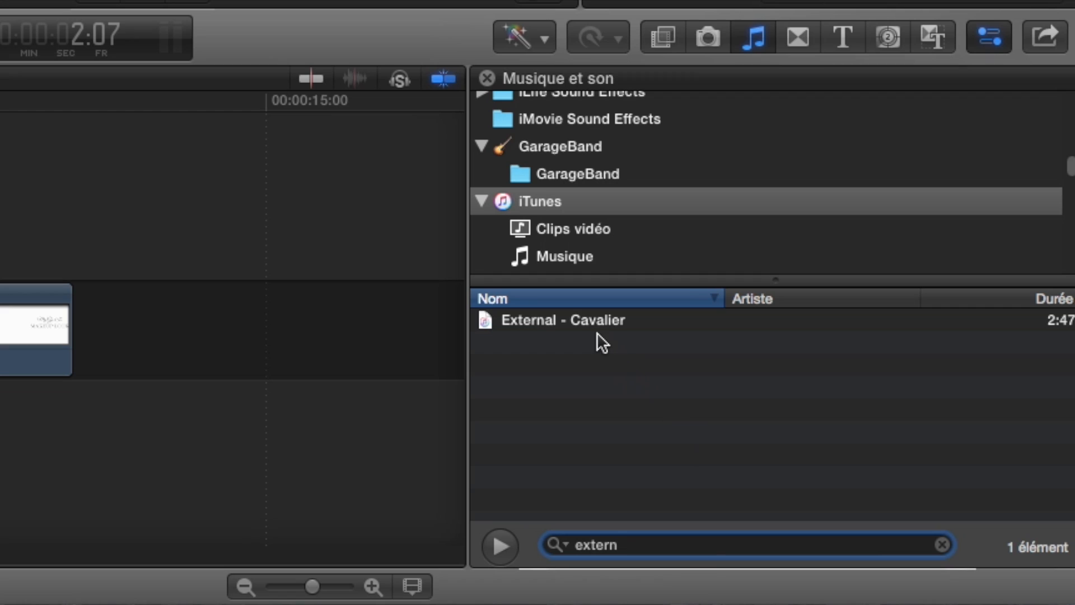
click(597, 319)
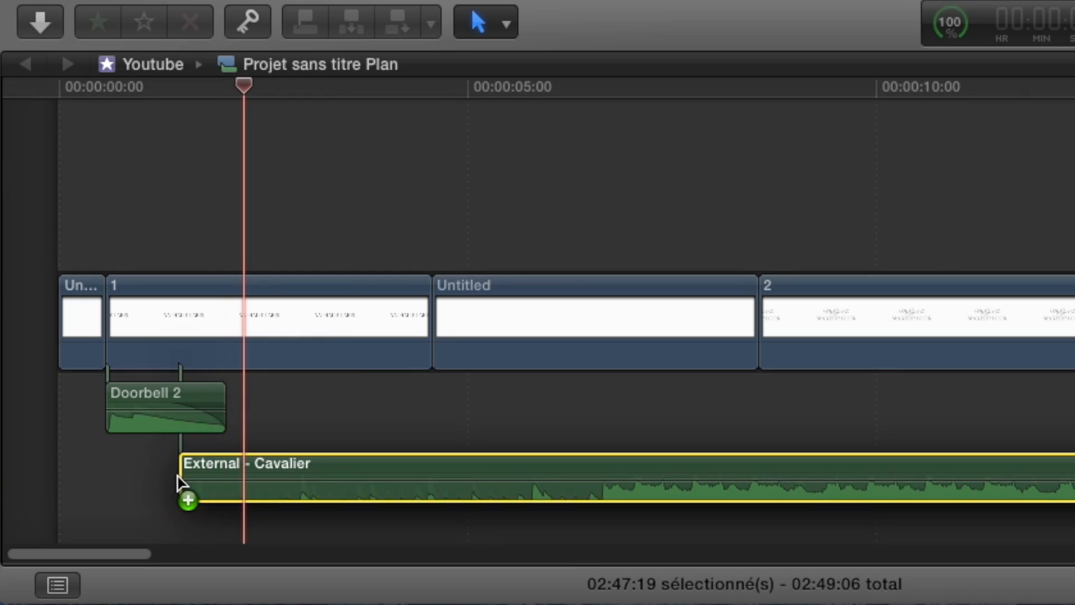
drag(180, 480, 324, 454)
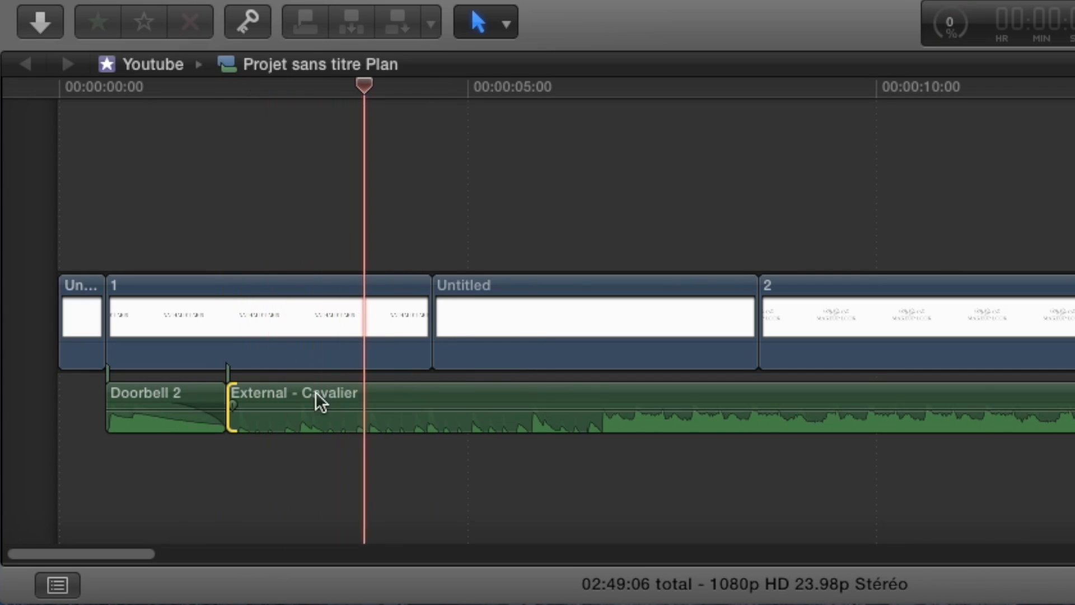
Trim about 5 seconds of the quiet opening from External - Cavalier and play the sequence to check the cut
drag(257, 400, 609, 399)
drag(682, 86, 591, 86)
key(space)
key(space)
drag(699, 87, 99, 87)
key(space)
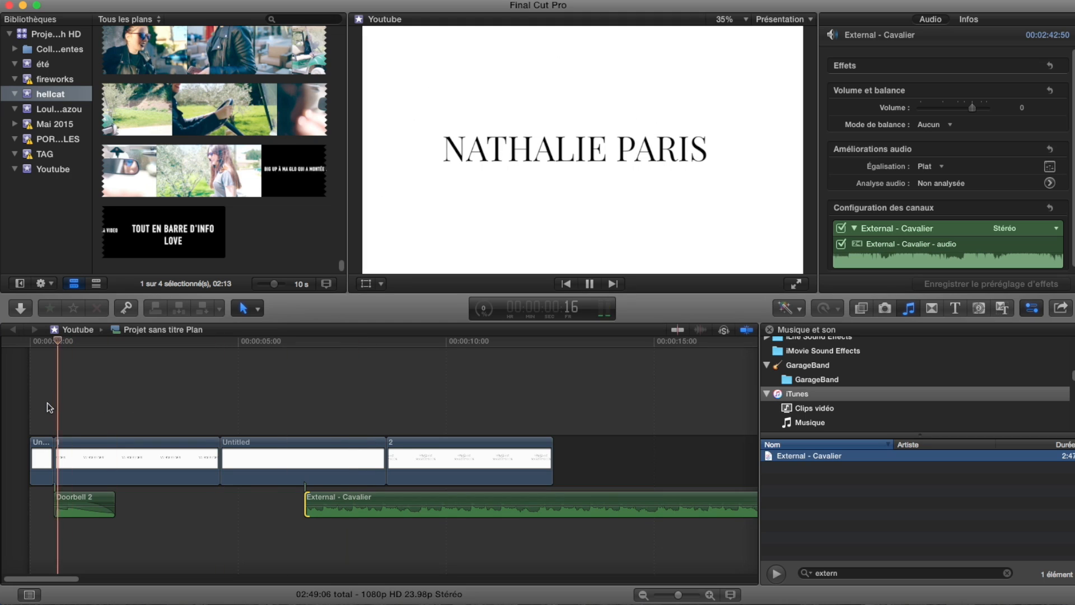
Move External - Cavalier to start at about 1.5 seconds overlapping Doorbell 2, give it a short fade-in and play the result
drag(357, 495, 144, 527)
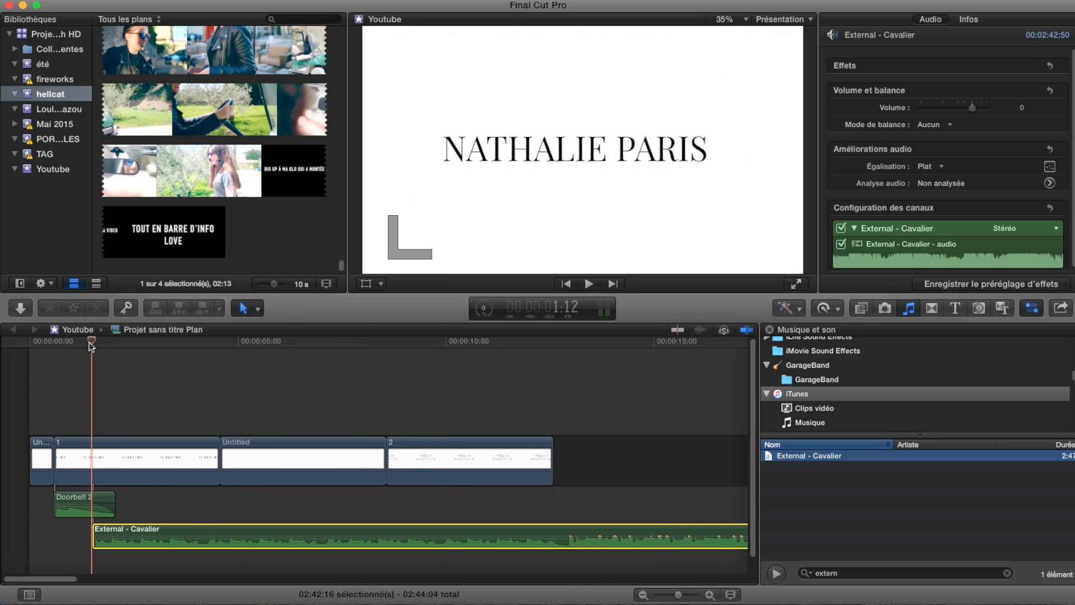
click(39, 345)
key(space)
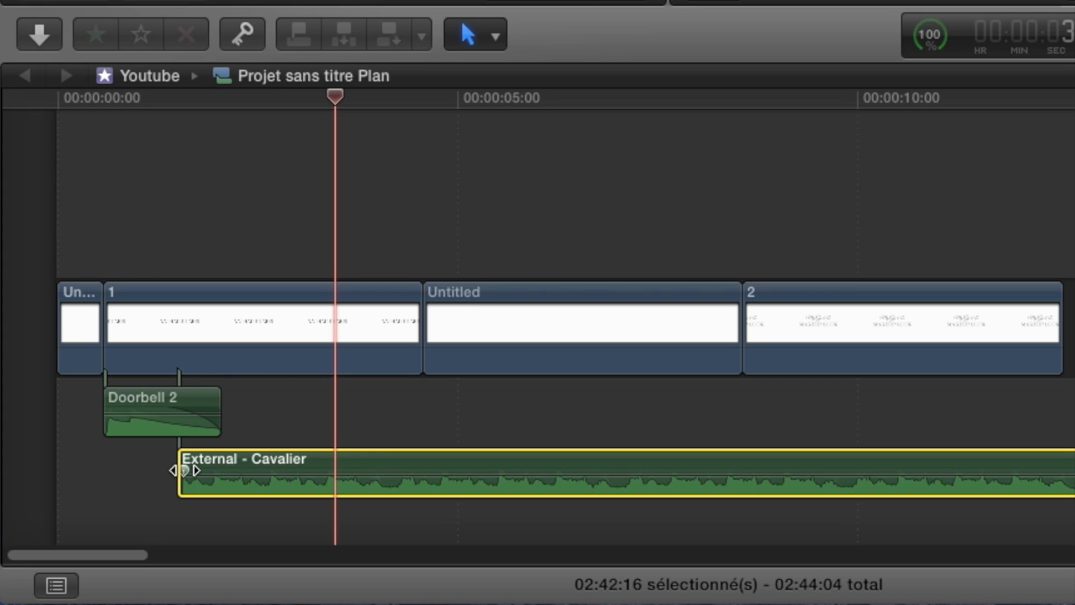
drag(185, 470, 192, 469)
drag(176, 343, 29, 343)
key(space)
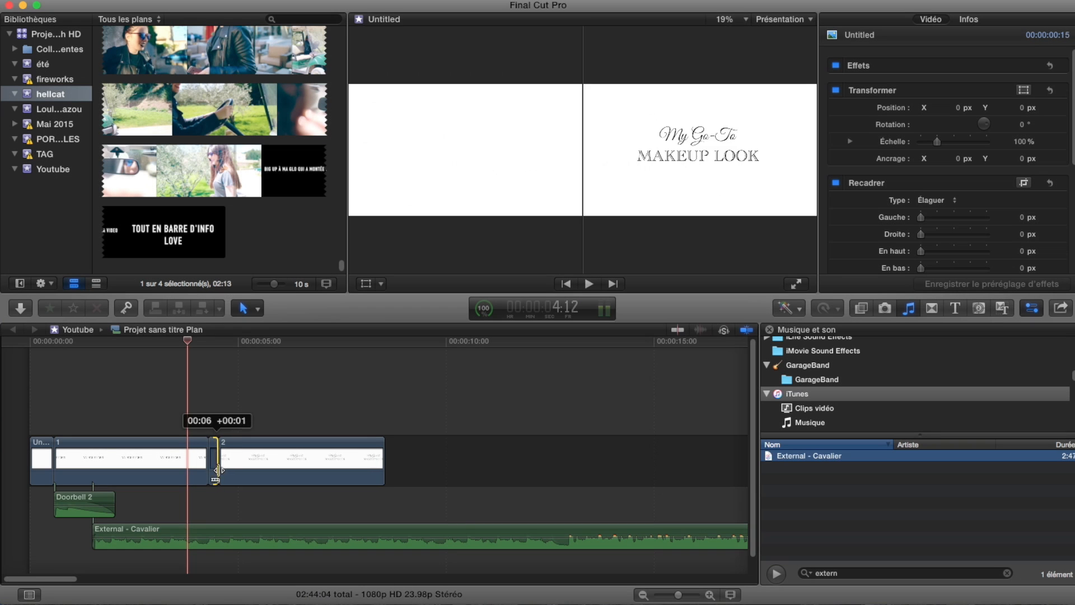
Shorten the end of clip 1 and trim the second Untitled clip to about half a second, playing the passage to check
drag(216, 460, 202, 453)
click(209, 456)
click(257, 308)
click(272, 347)
click(161, 343)
key(space)
click(252, 459)
click(257, 308)
click(265, 328)
Scale the clip 2 title to 118.86% with Transform and position it at Y -46 px
click(285, 463)
click(1023, 91)
drag(803, 274, 845, 297)
drag(583, 150, 583, 162)
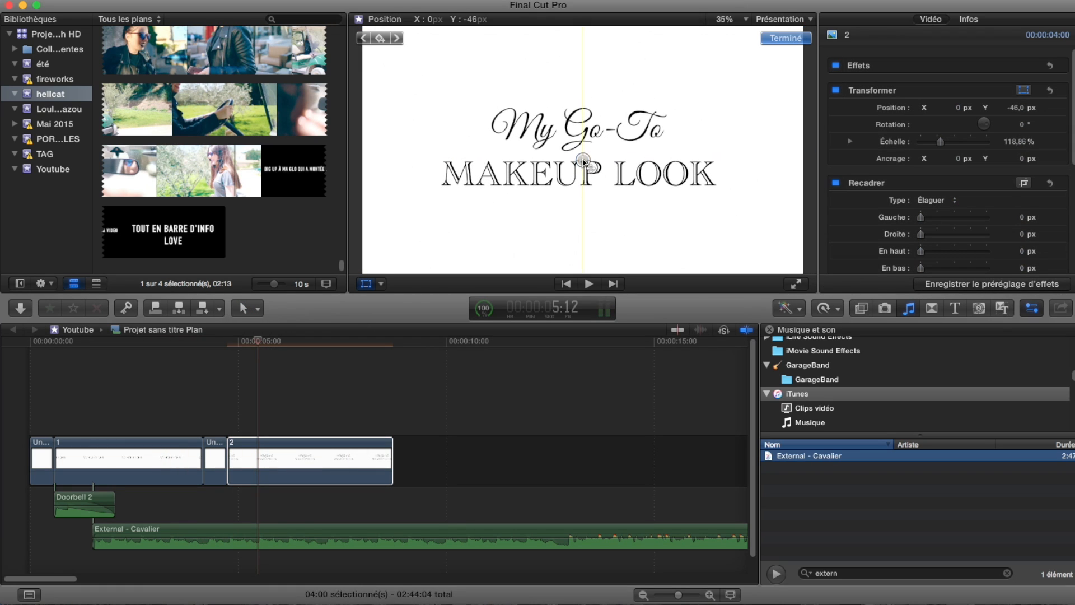
click(261, 340)
click(247, 309)
click(256, 328)
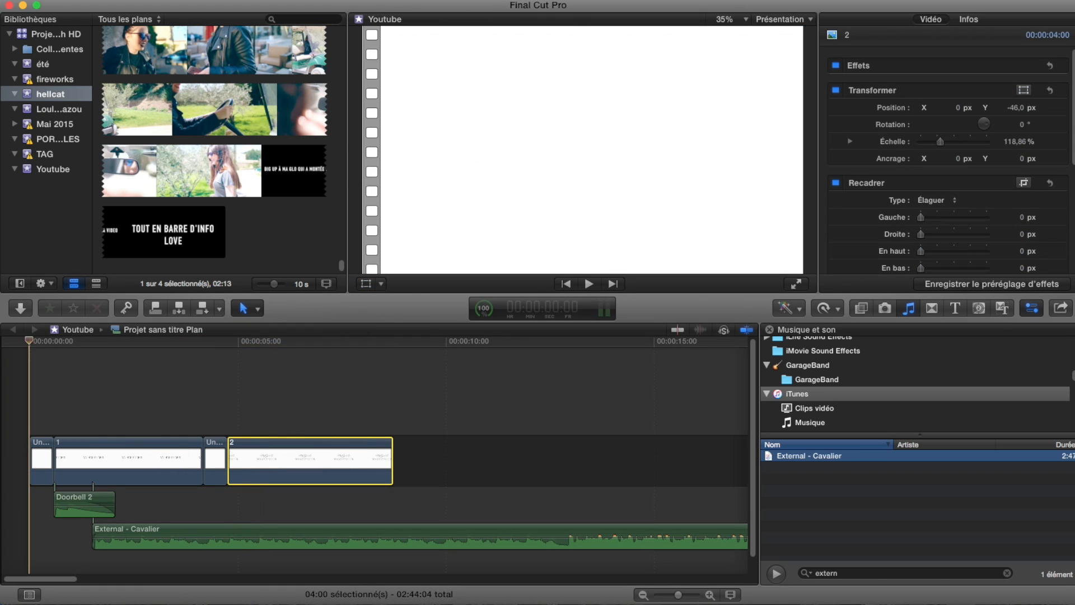
Cut External - Cavalier at the end of clip 2 and delete everything remaining after that point
click(251, 309)
click(551, 217)
click(767, 471)
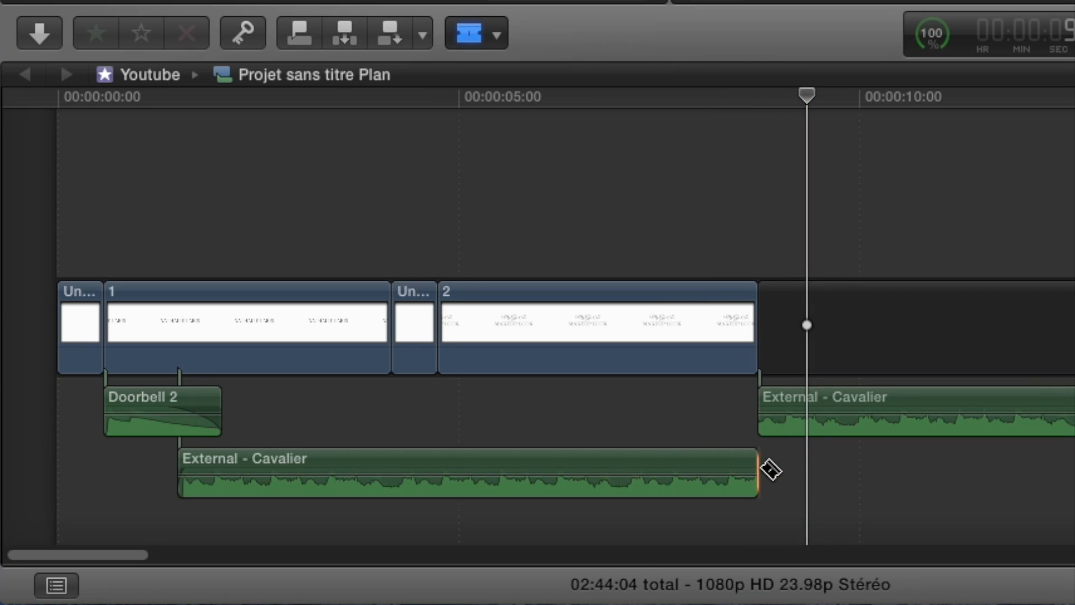
key(a)
click(816, 405)
key(Delete)
click(813, 358)
key(Delete)
Add a Fondu enchaîné transition at the end of clip 2
click(932, 308)
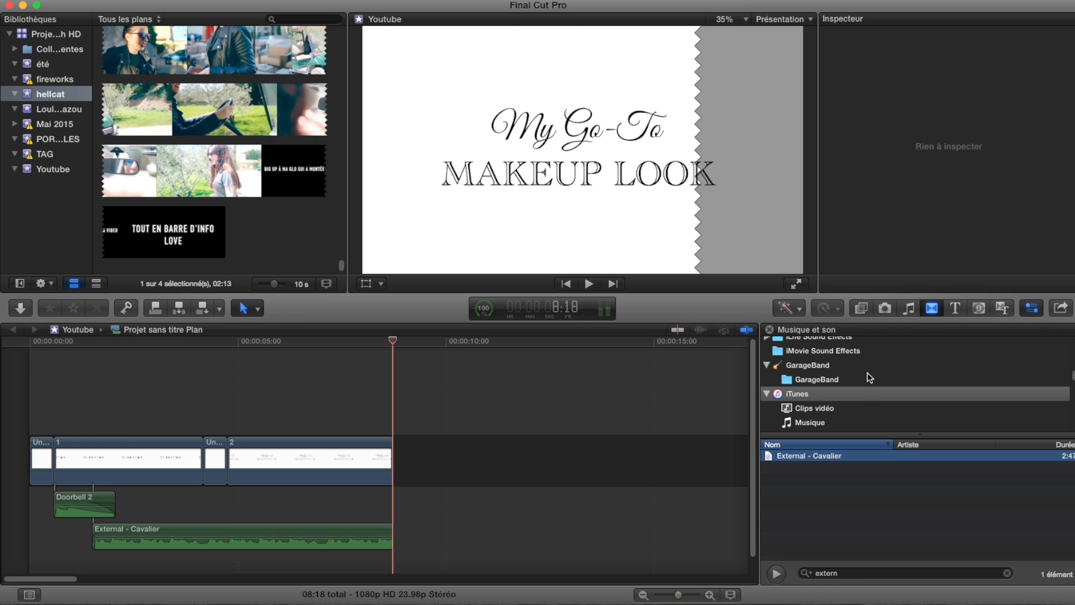
drag(950, 362, 376, 463)
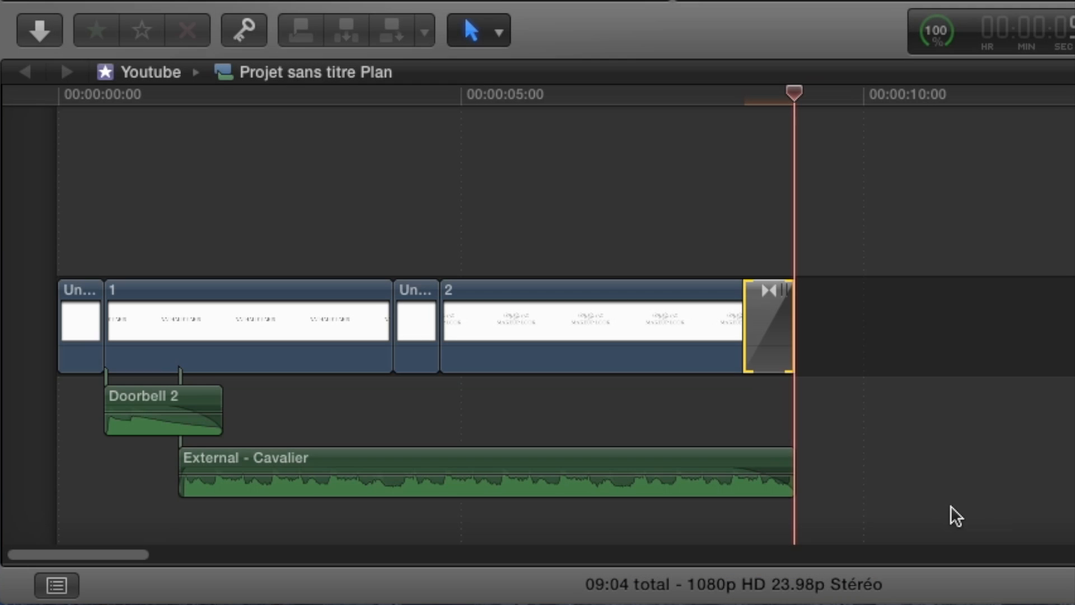
Combine all clips in the timeline into a compound clip named intro in the Youtube event
drag(492, 554, 5, 430)
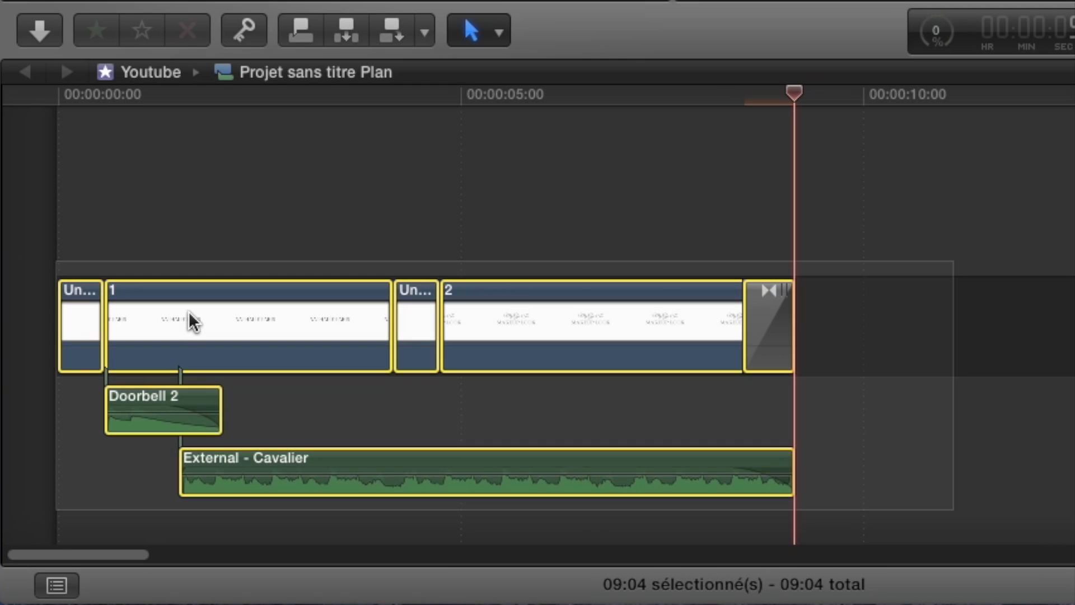
right_click(192, 319)
click(246, 325)
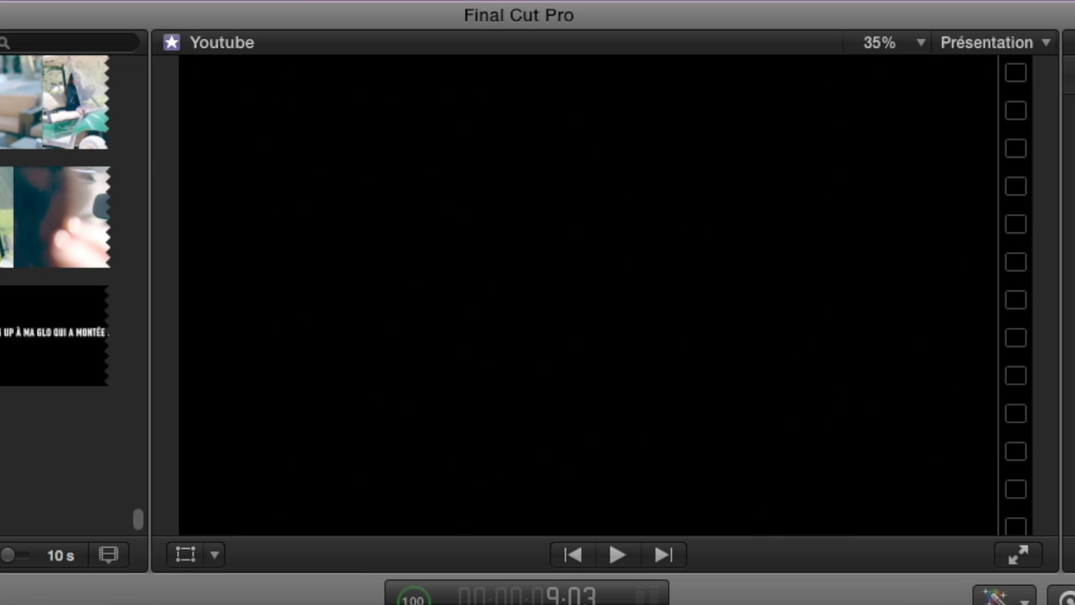
text(intro)
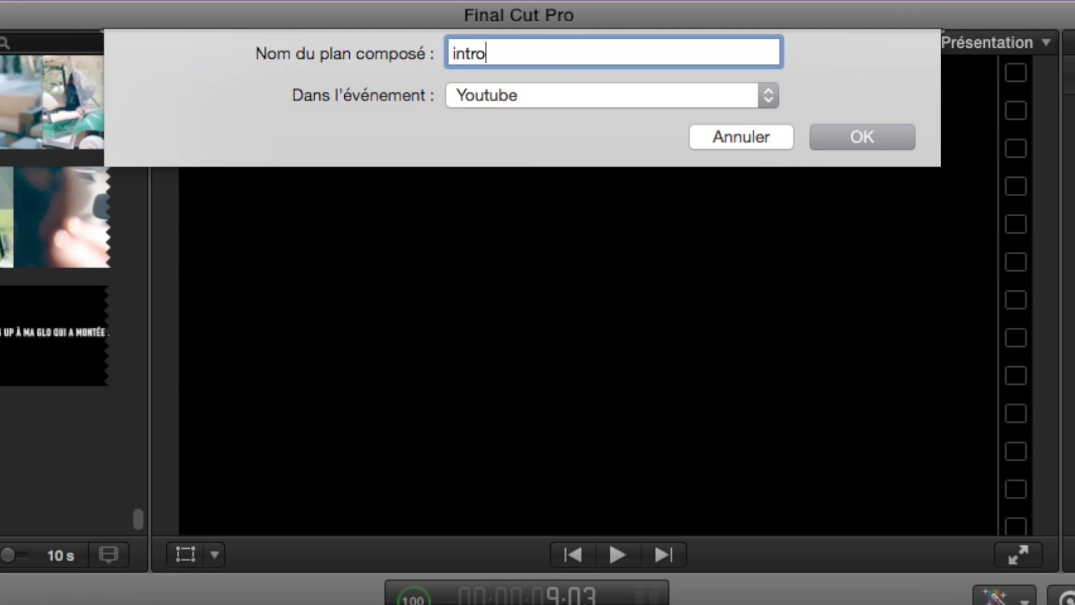
click(837, 139)
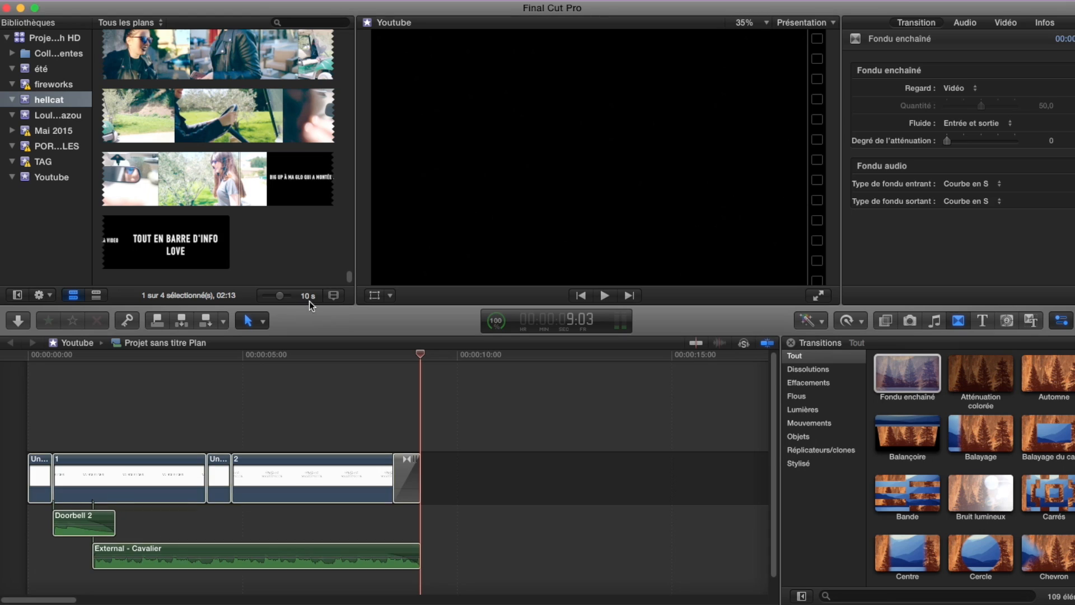
drag(421, 355, 216, 355)
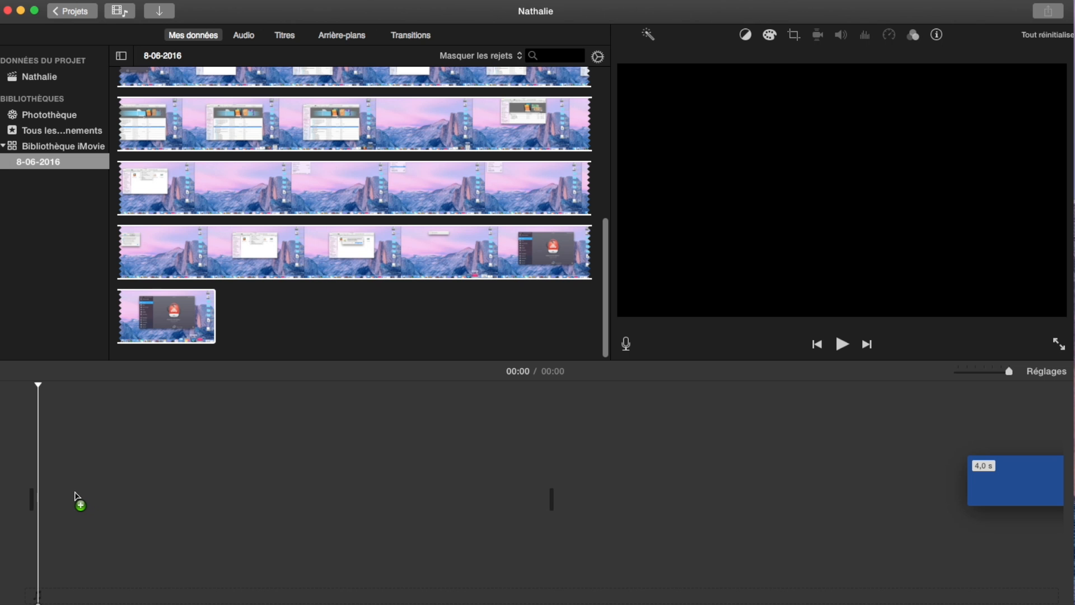
In iMovie, add the blank image, the name title, another blank image and the makeup title to the timeline in order
drag(77, 498, 79, 499)
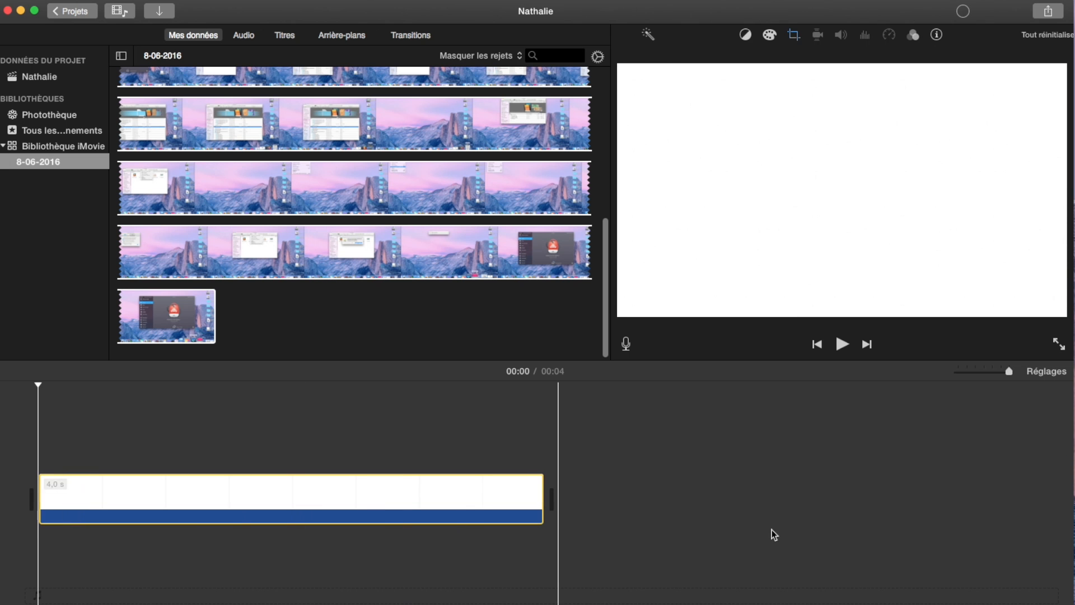
drag(1009, 371, 985, 374)
drag(1073, 437, 203, 493)
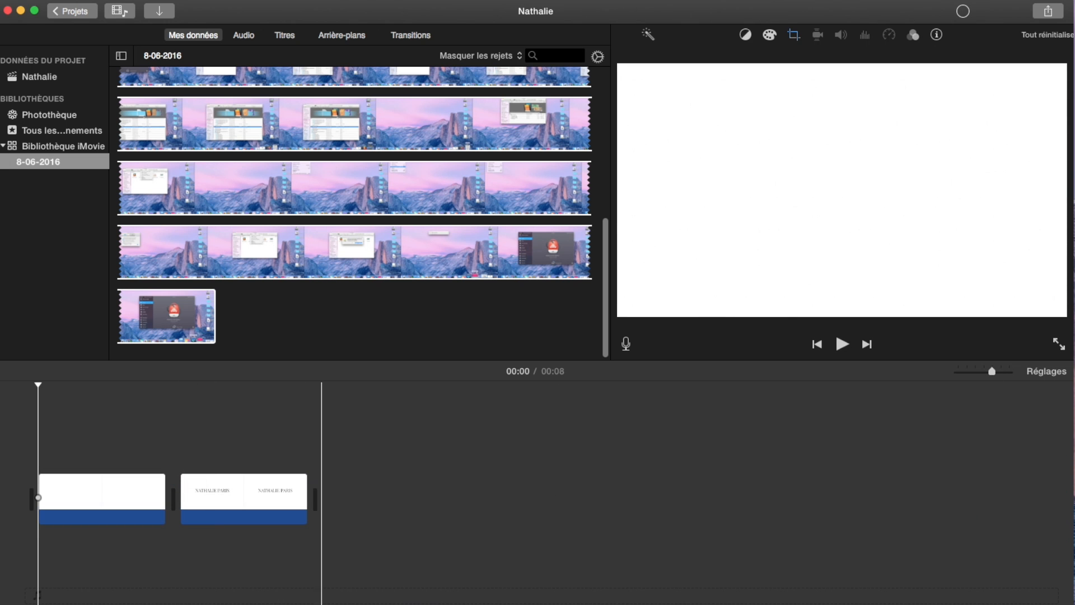
drag(1072, 487, 397, 501)
drag(1072, 565, 778, 521)
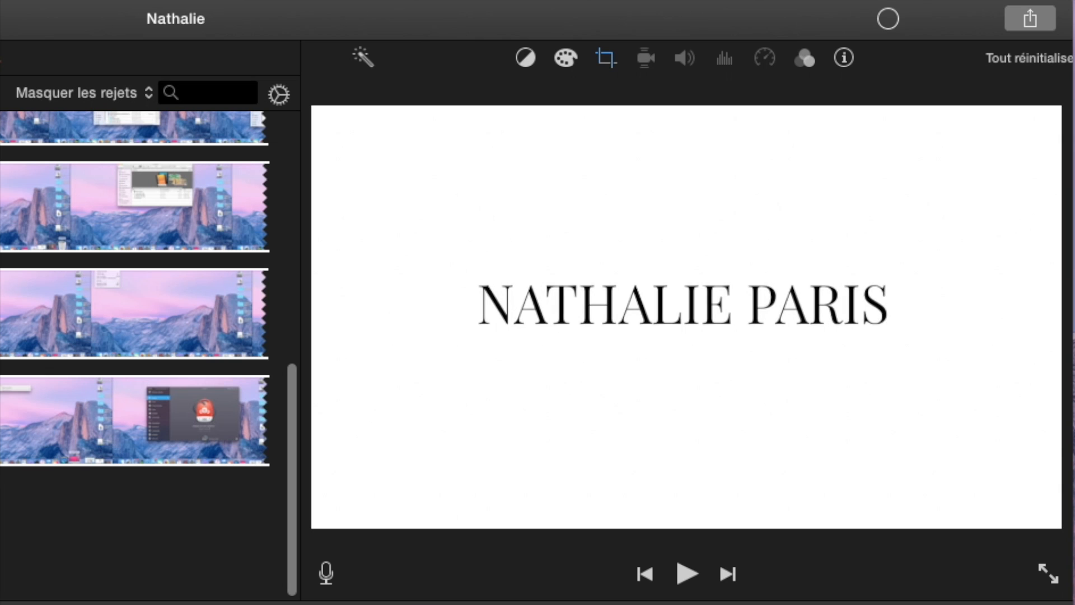
Crop the name title image with Recadrer pour remplir, centring the text in the frame
click(607, 60)
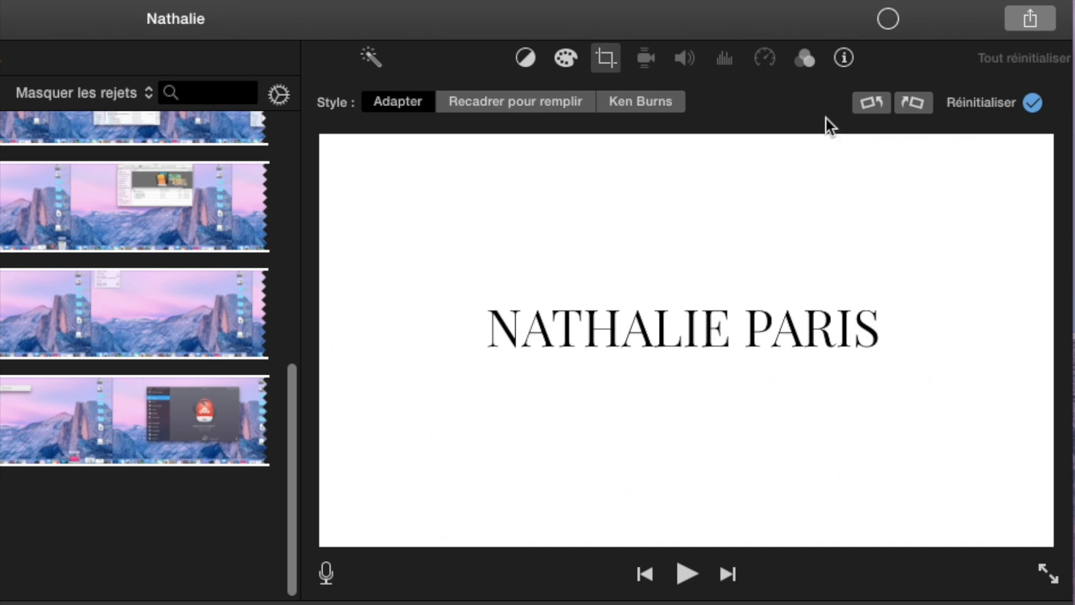
click(520, 104)
drag(704, 350, 701, 412)
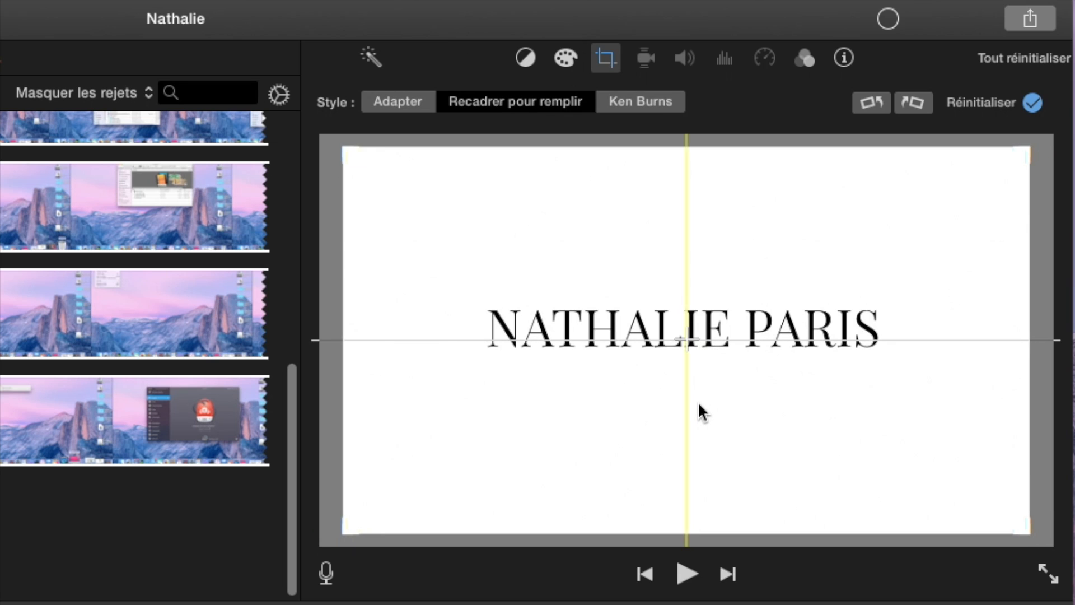
click(1033, 103)
Shorten the first blank clip to under one second
drag(103, 358, 1, 357)
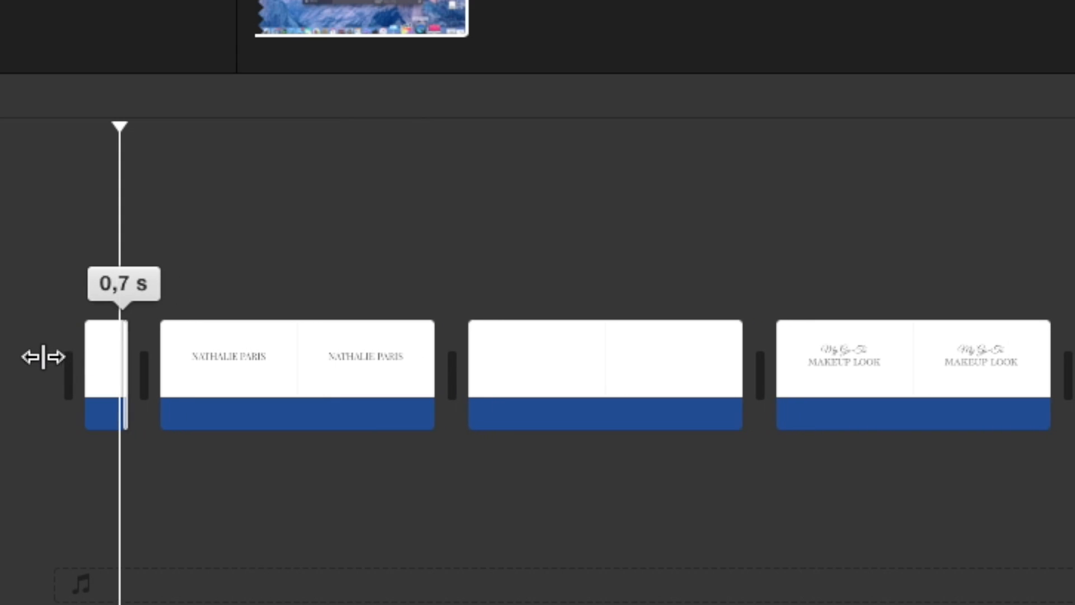
key(super+plus)
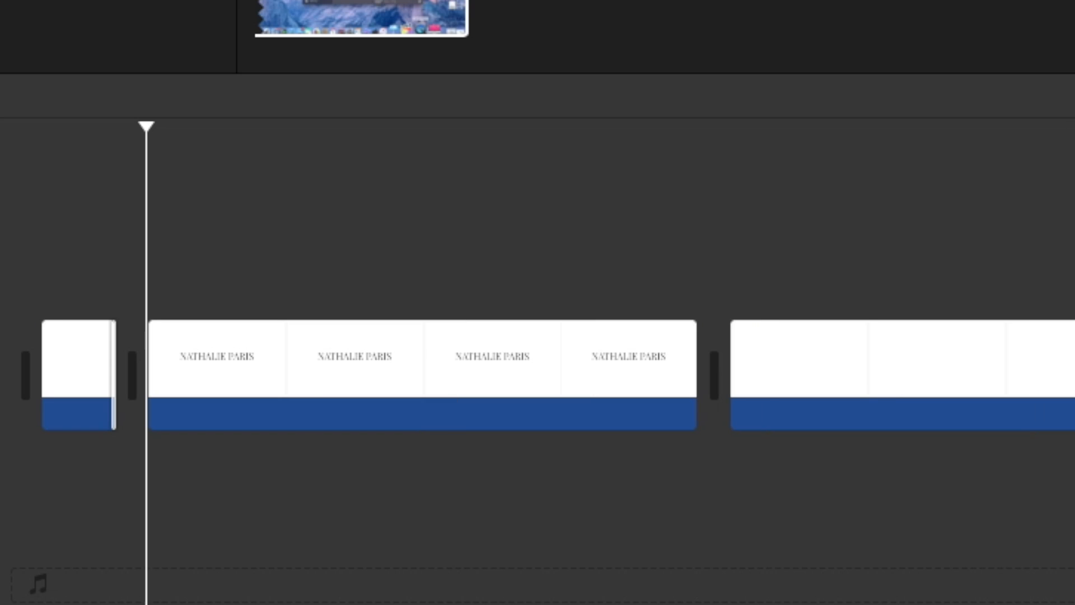
drag(158, 364, 115, 364)
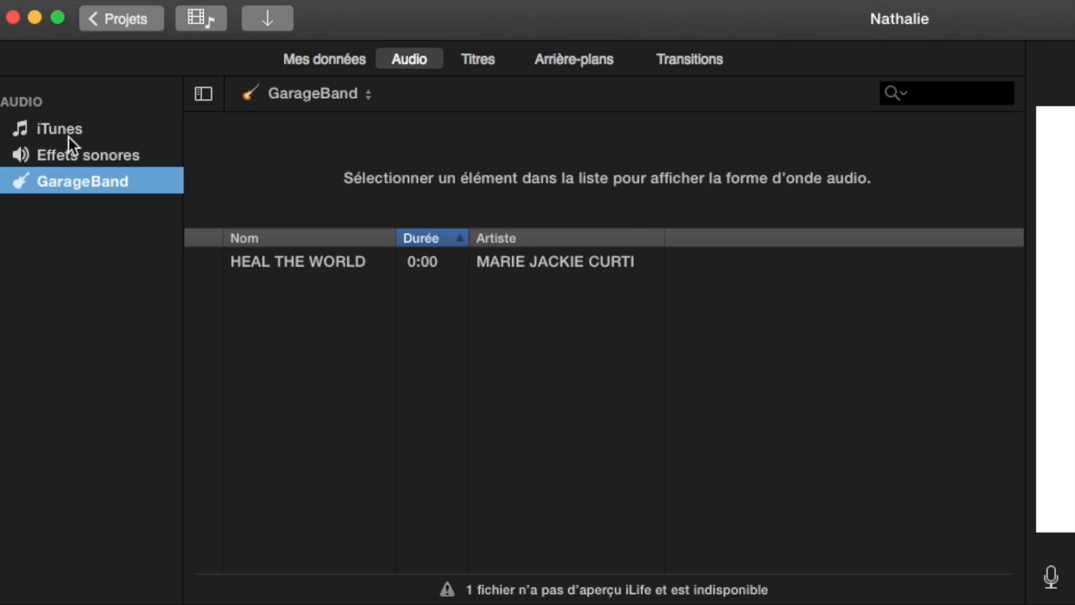
Search the Effets sonores library for "doorbe"
click(70, 153)
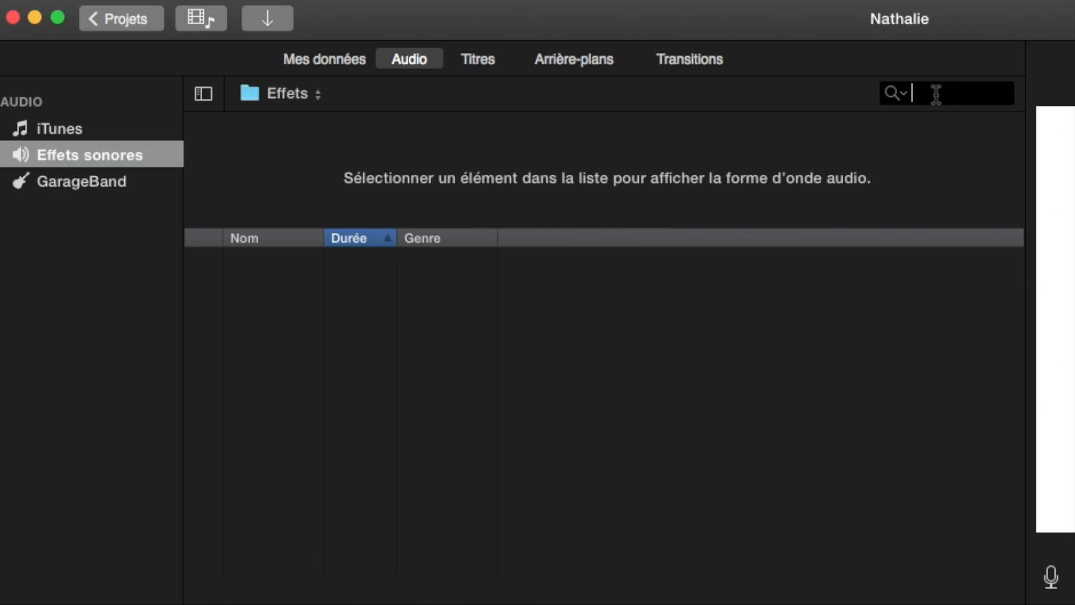
text(door)
key(BackSpace)
key(BackSpace)
key(BackSpace)
text(o)
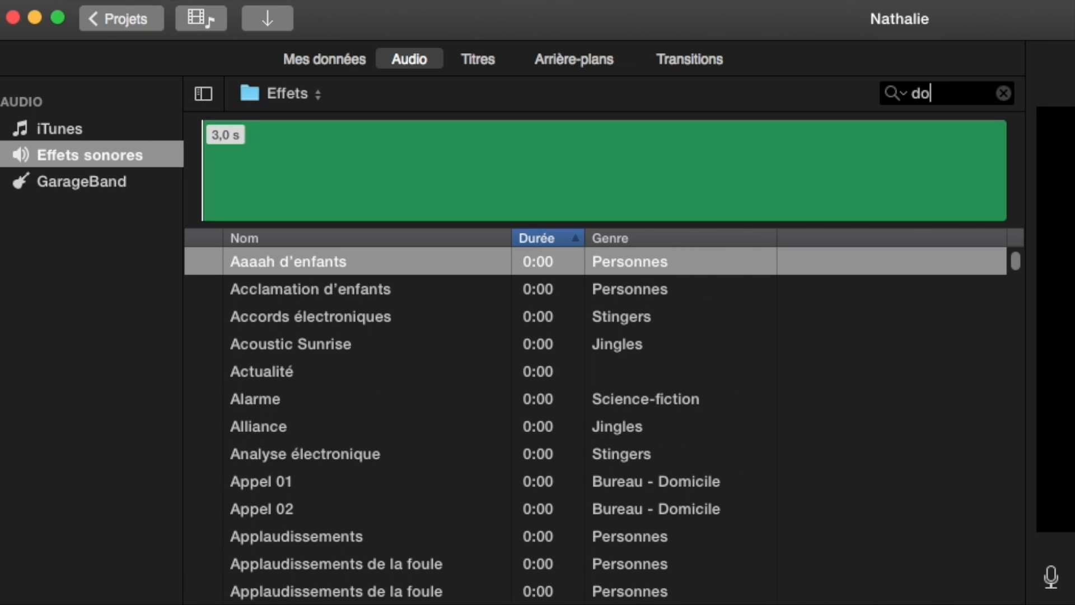
text(orbe)
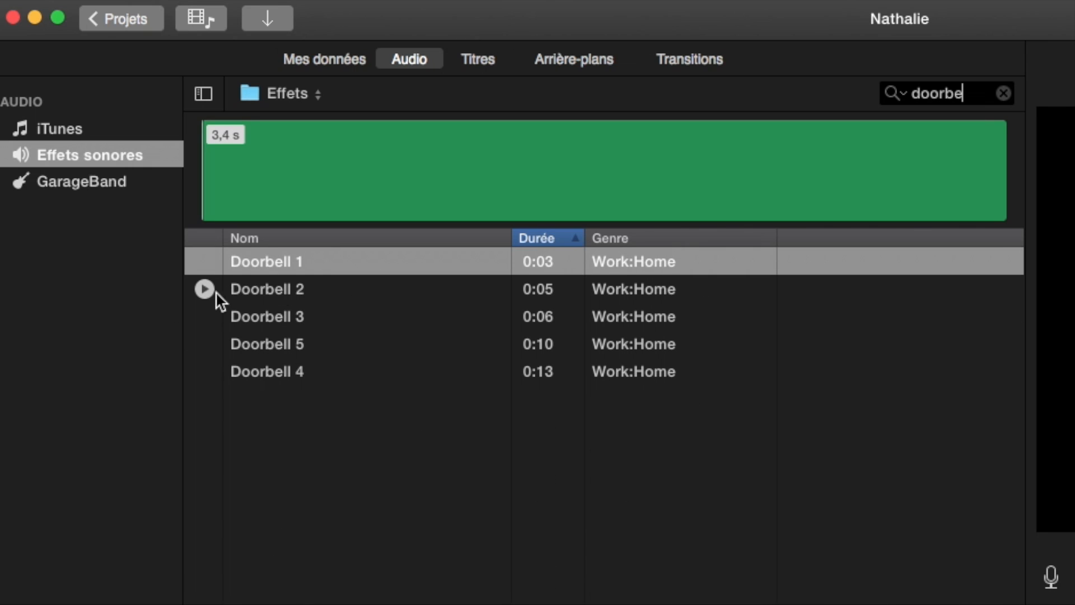
Preview the doorbell sounds and attach Doorbell 2 at the start of the name title clip
click(203, 289)
click(289, 95)
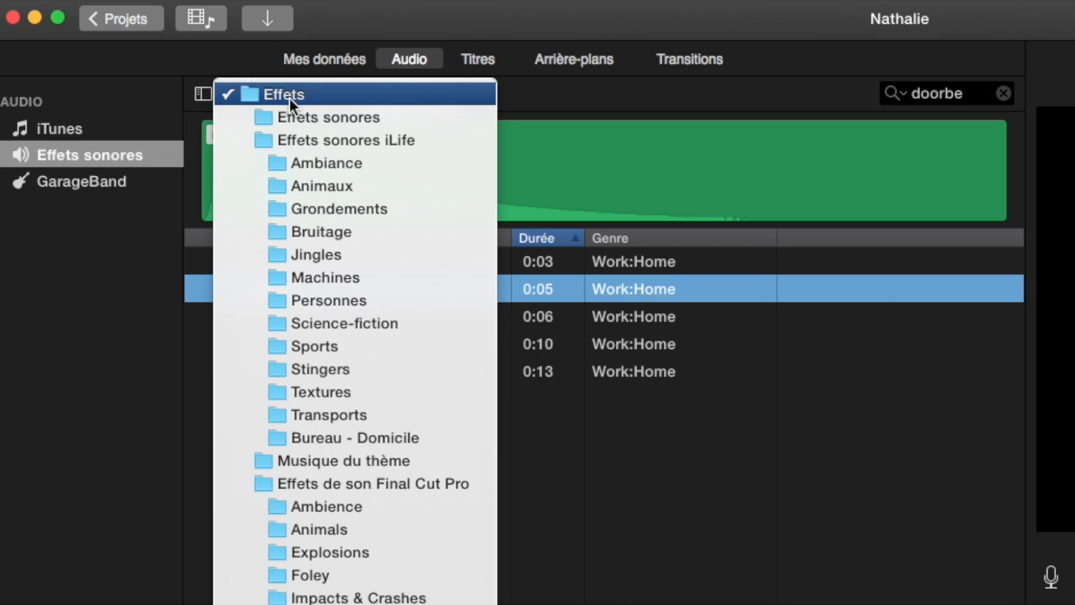
click(289, 97)
click(204, 261)
click(204, 289)
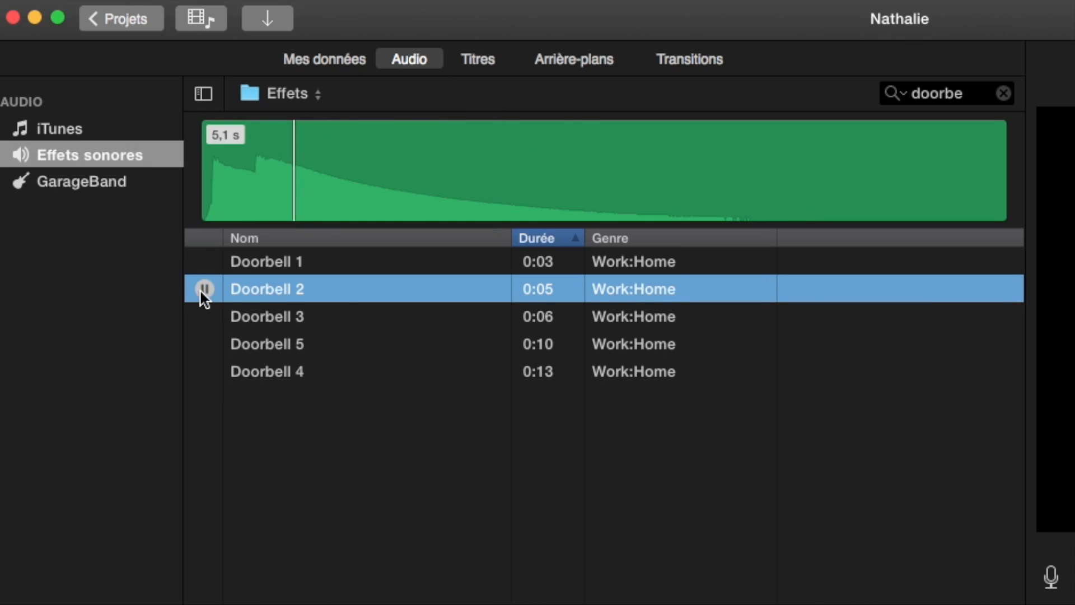
click(205, 289)
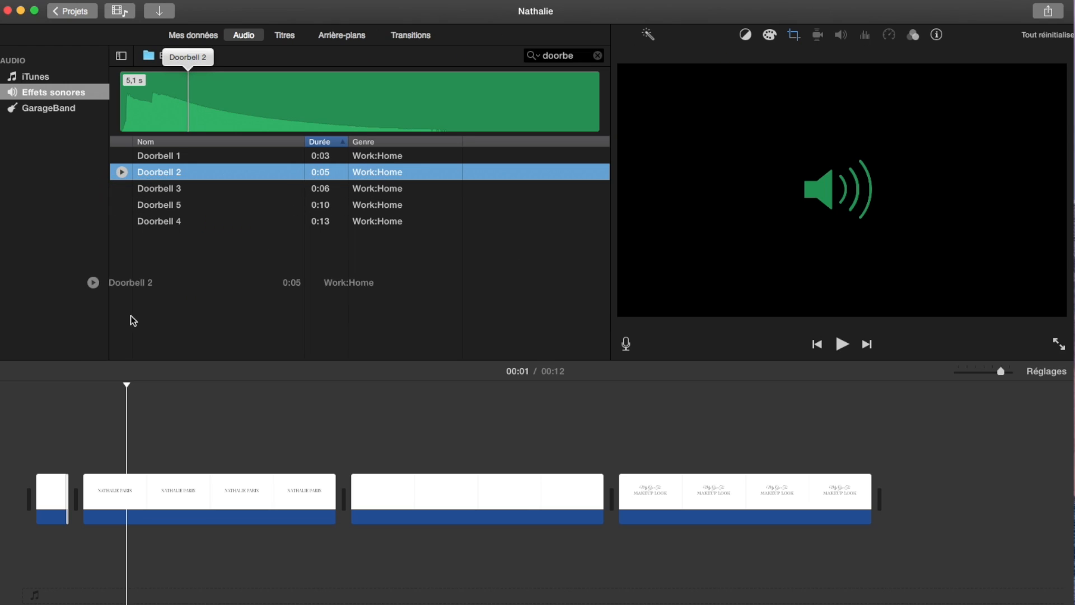
drag(133, 320, 89, 532)
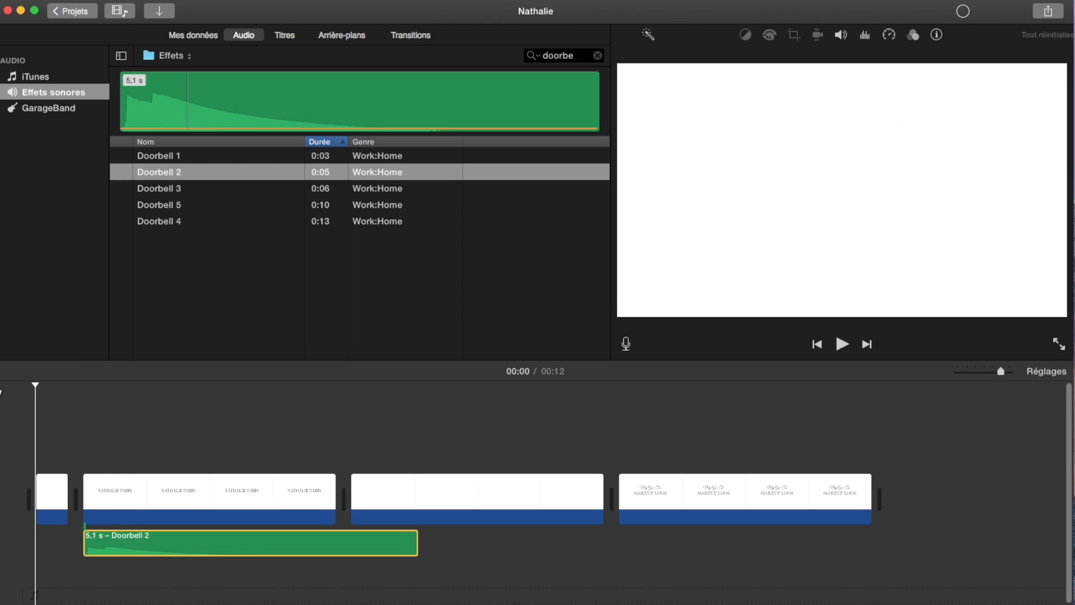
Trim the end of Doorbell 2 to 1.9 s and give it a fade-out
key(space)
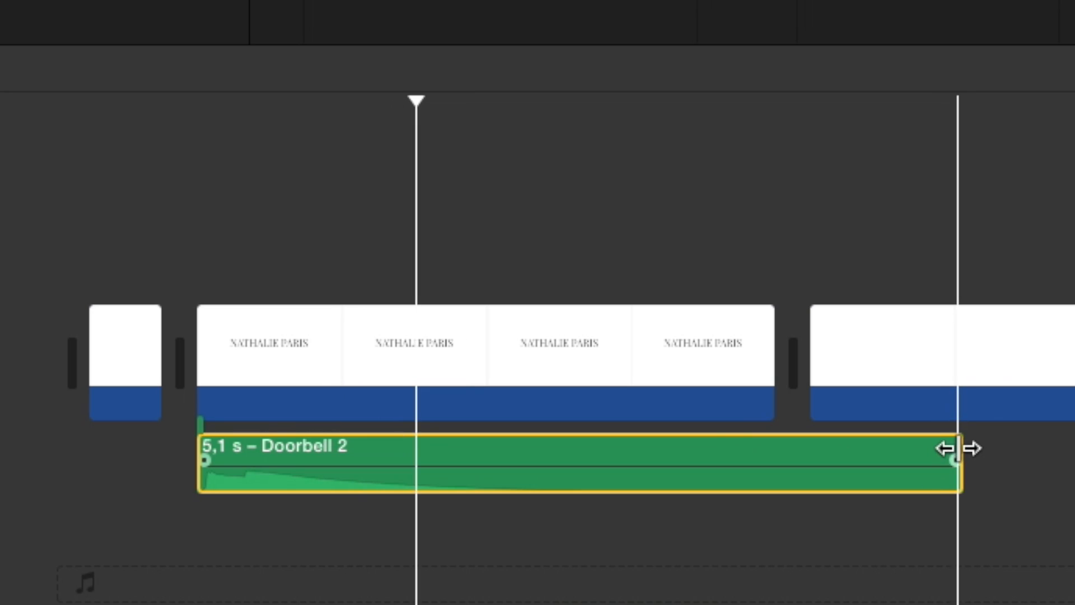
drag(416, 536, 204, 541)
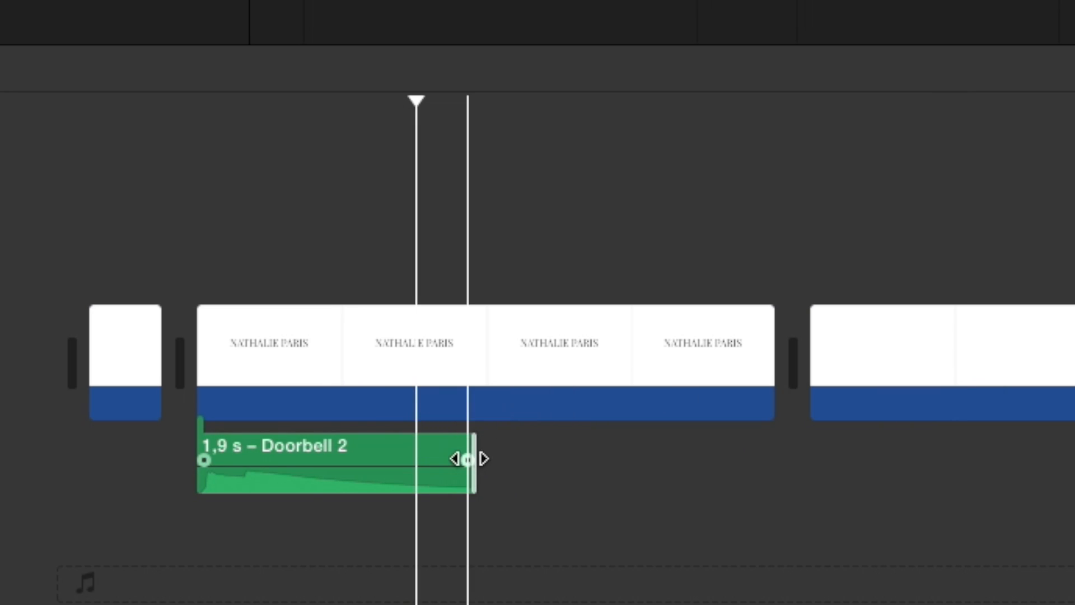
drag(468, 459, 325, 456)
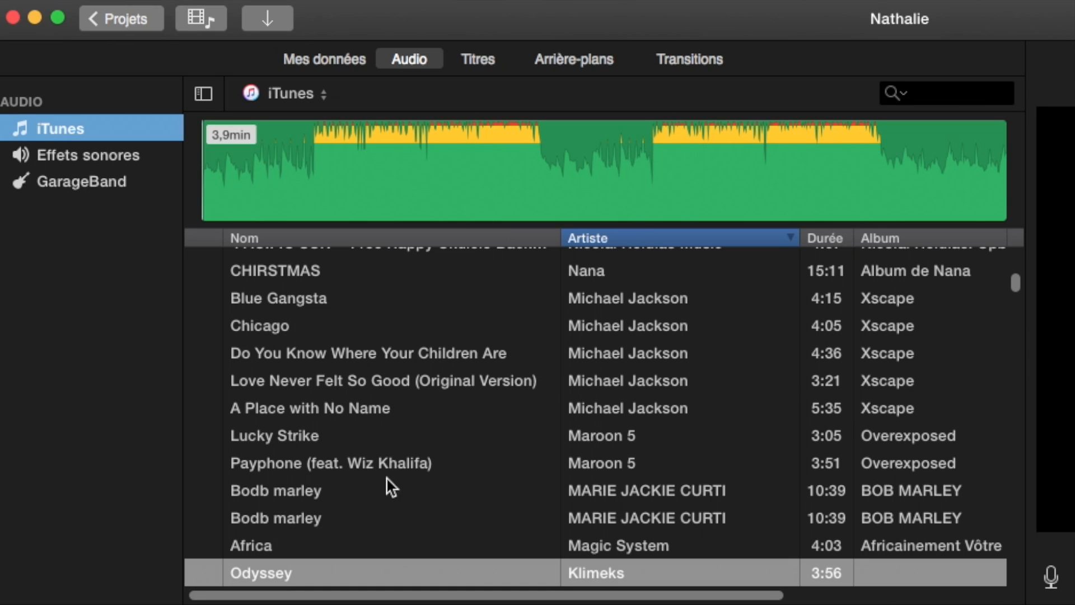
Add External - Cavalier from iTunes, trim its start to leave 2.7 min, and place it under the name title overlapping Doorbell 2
click(953, 91)
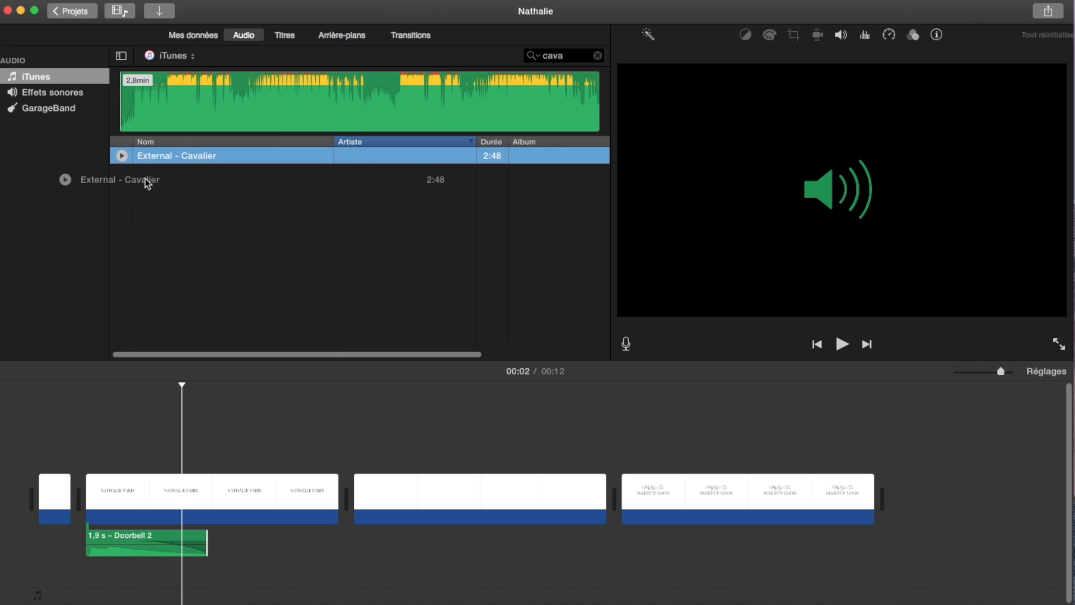
drag(147, 183, 446, 568)
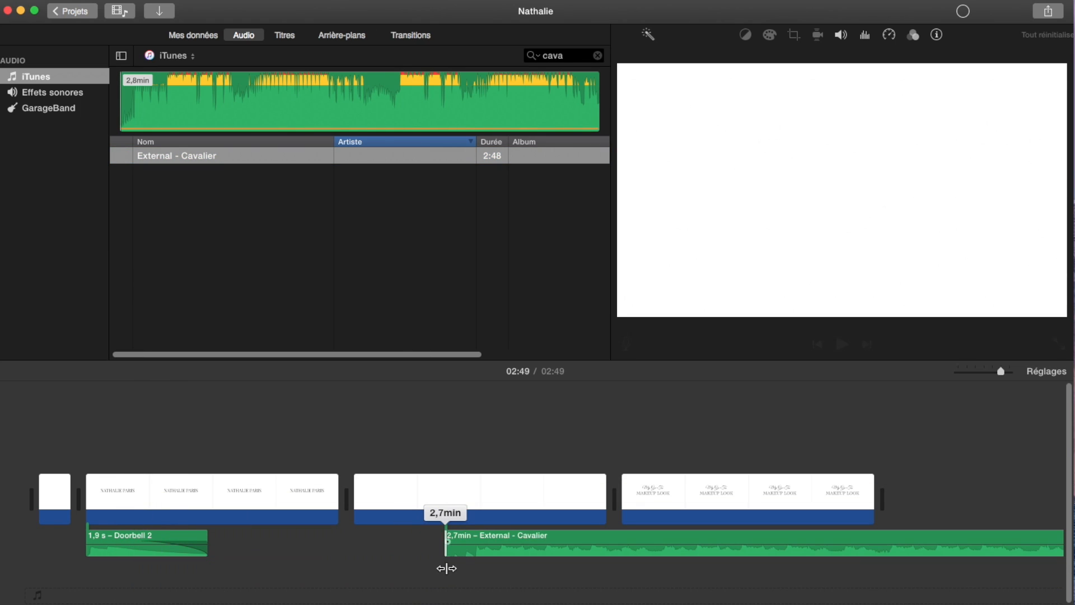
drag(487, 543, 164, 566)
key(space)
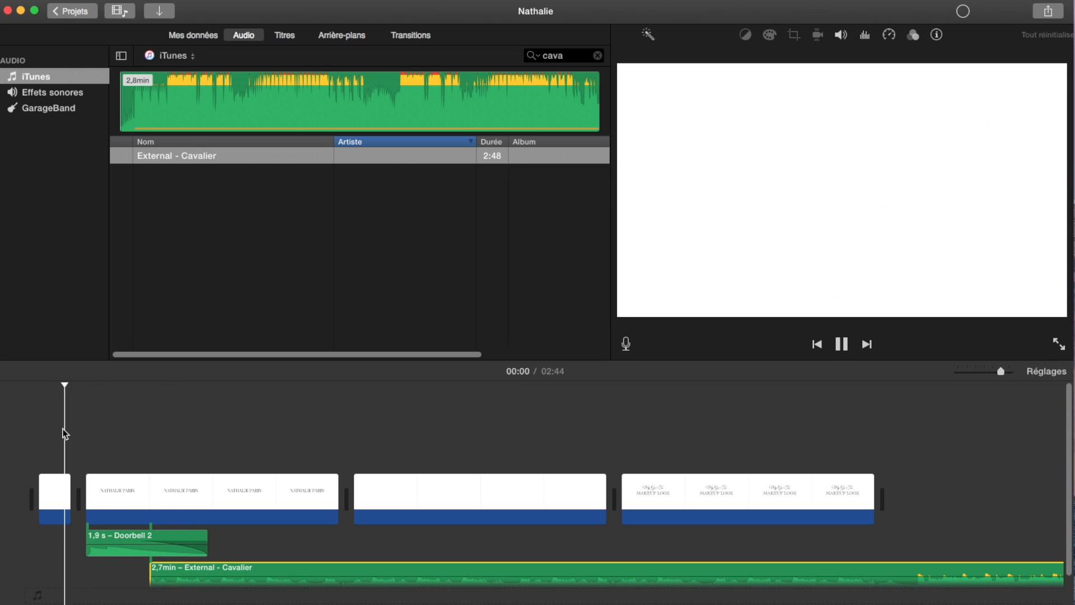
Fine-tune where External - Cavalier starts within Doorbell 2, playing back the timeline to check the timing
drag(183, 566, 211, 568)
key(space)
key(space)
key(space)
key(space)
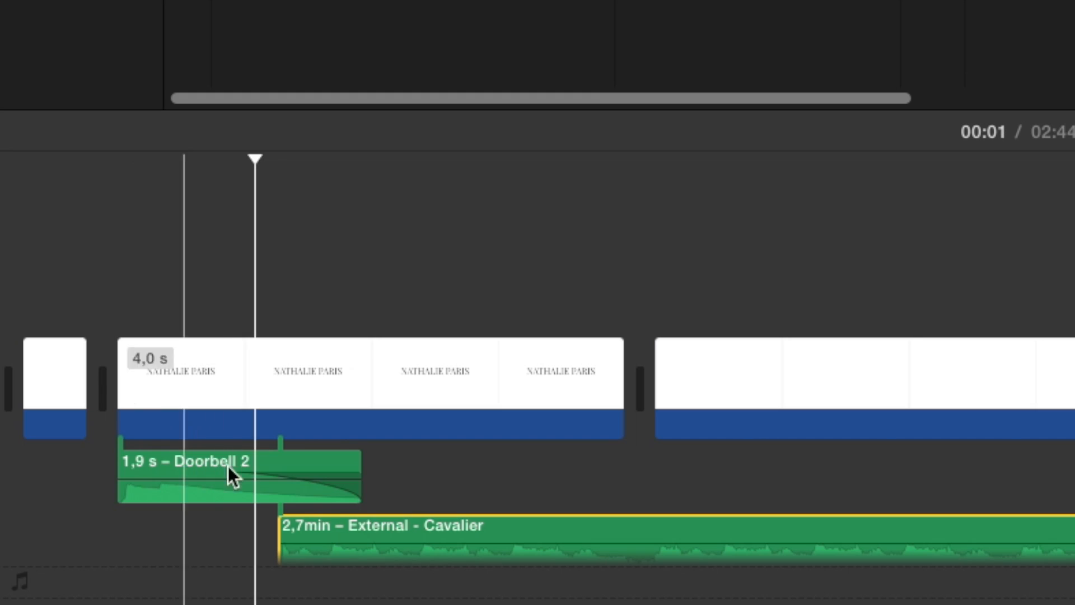
drag(330, 542, 310, 541)
key(space)
key(space)
Trim the name title clip to 3.9 s and shorten the second blank clip to under one second
drag(619, 384, 608, 383)
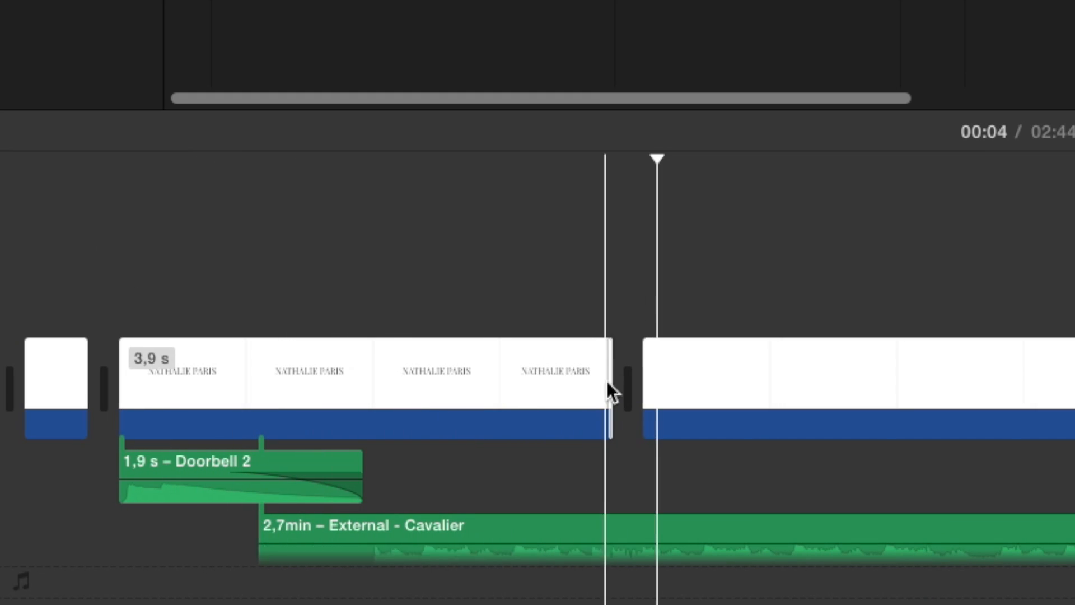
scroll(607, 381, down, 3)
key(space)
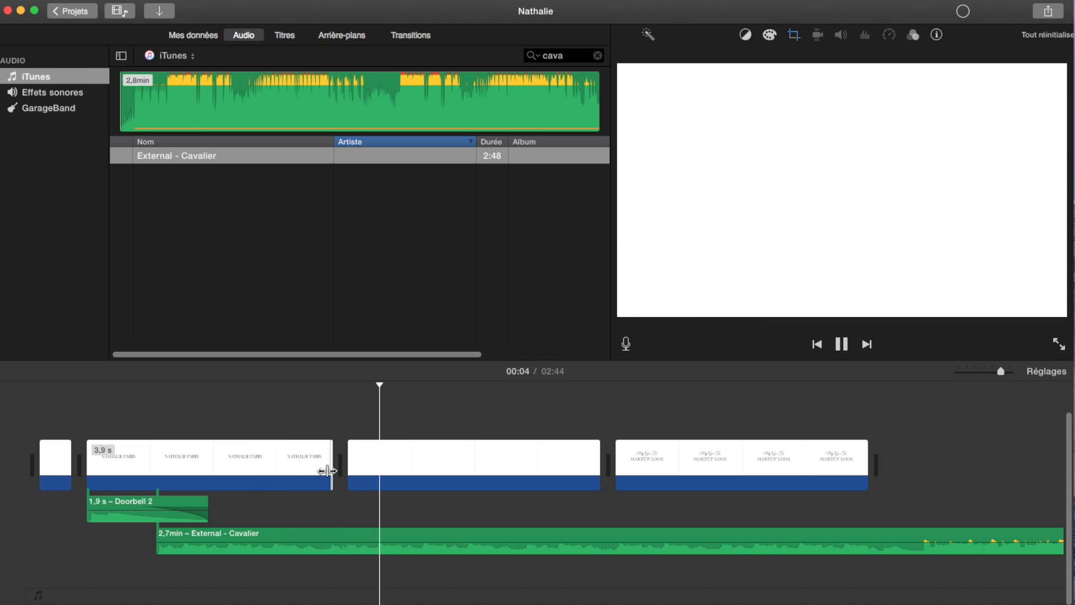
drag(597, 465, 378, 470)
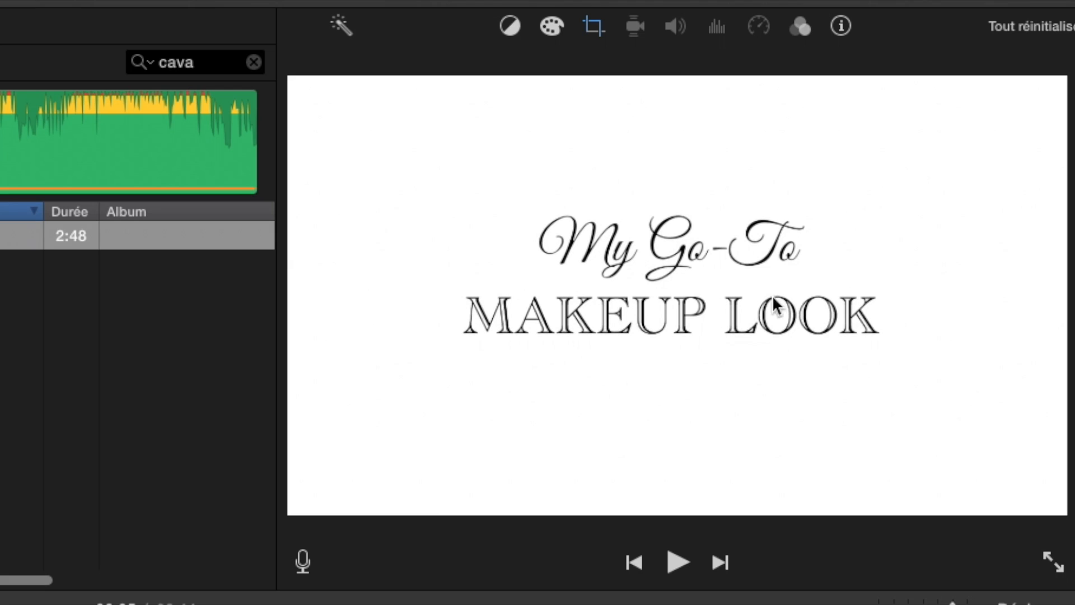
Crop the makeup title image with Recadrer pour remplir, adjusting the frame until the text is centred
click(592, 25)
drag(299, 109, 369, 146)
drag(724, 377, 703, 358)
drag(949, 233, 945, 232)
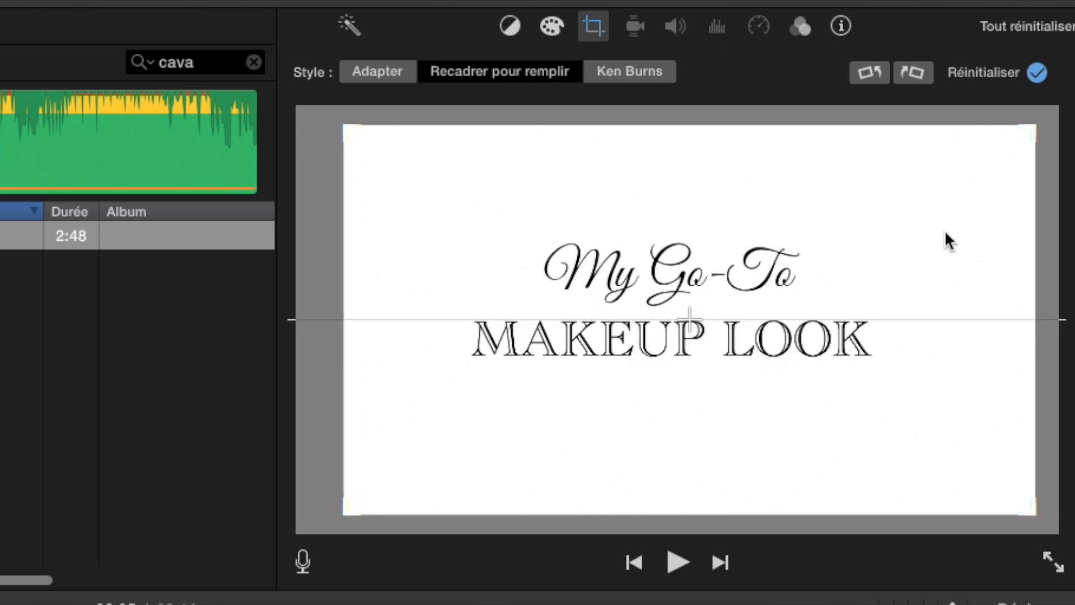
click(1037, 73)
click(594, 26)
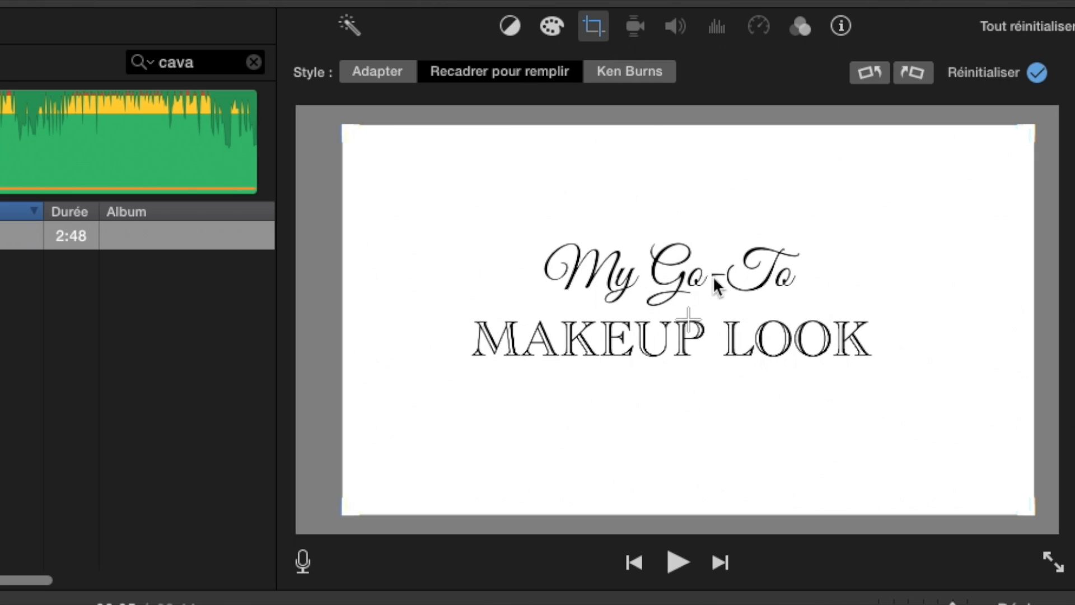
drag(696, 287, 690, 307)
click(1037, 73)
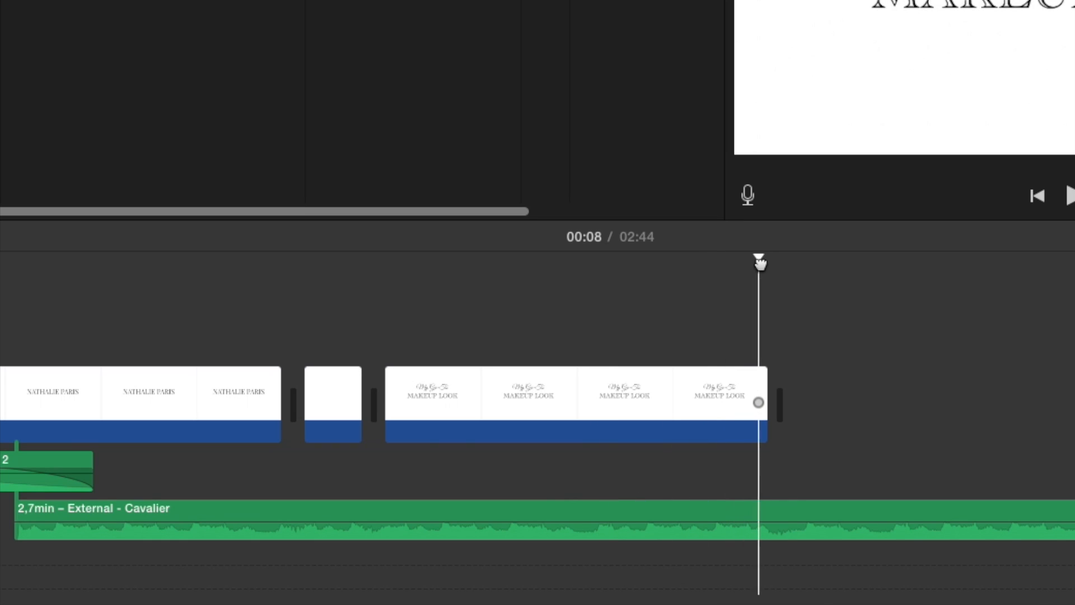
Split External - Cavalier at the end of the makeup title clip and delete the remainder, leaving 7.4 s of music
click(771, 511)
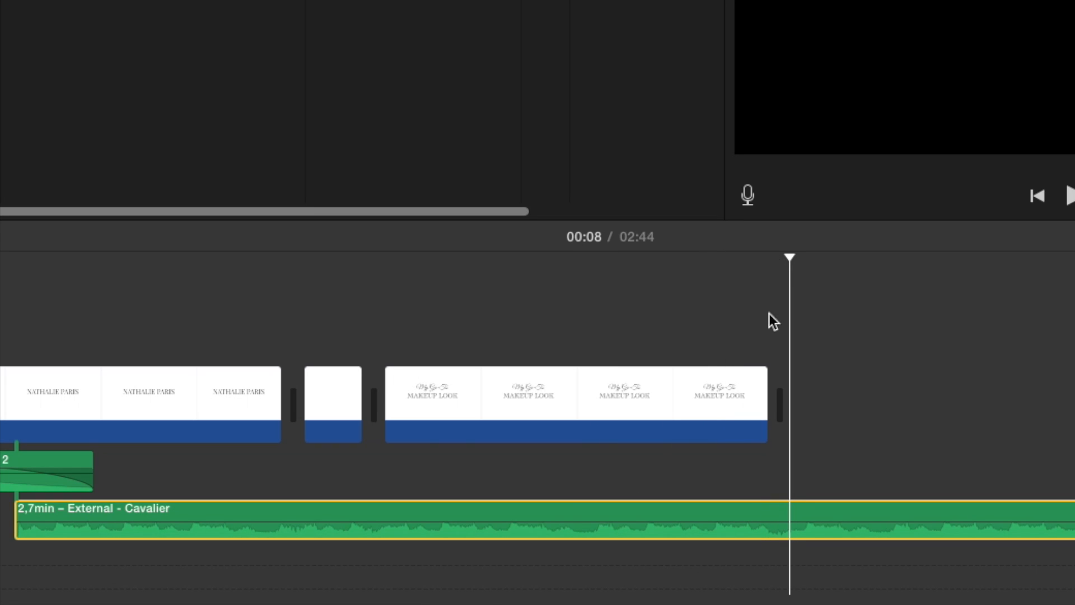
right_click(787, 501)
click(852, 477)
click(832, 467)
key(Delete)
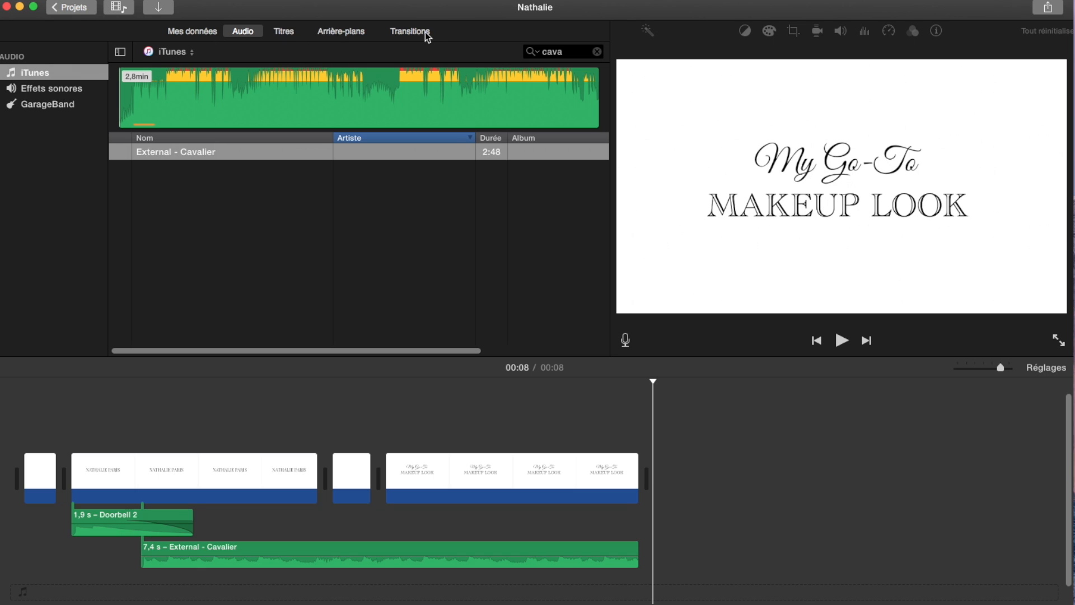
Add a Fondu enchaîné transition at the end of the makeup title clip and fade out the end of External - Cavalier
click(425, 34)
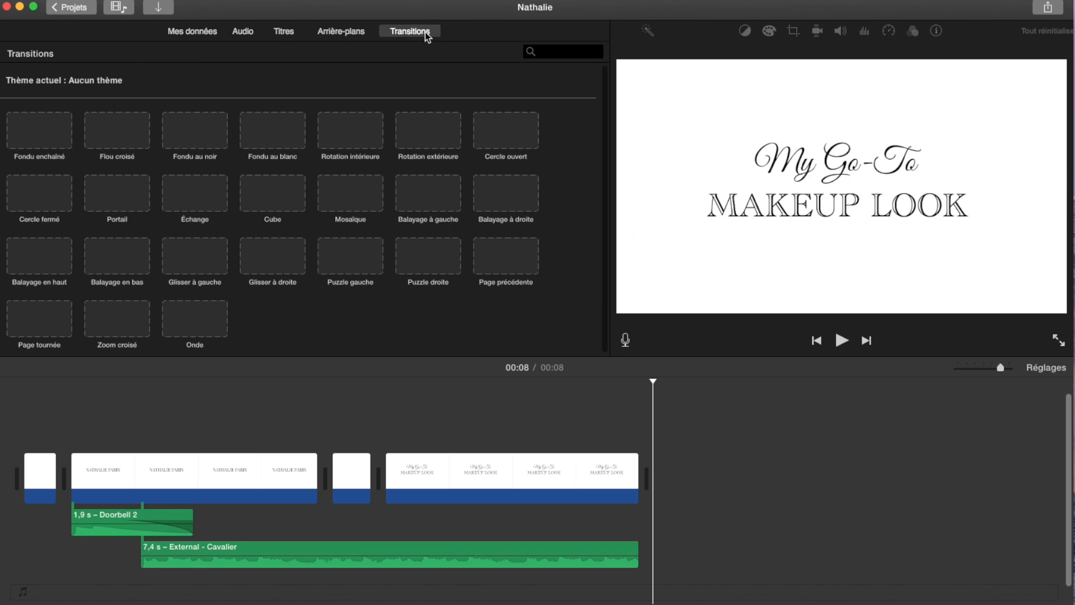
drag(19, 127, 614, 473)
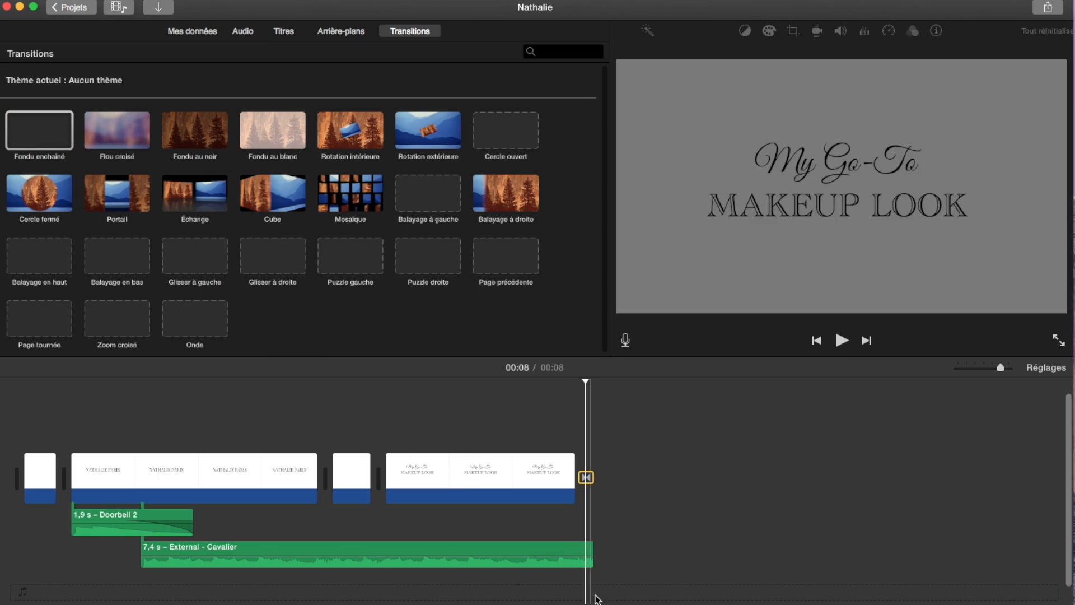
drag(590, 554, 554, 553)
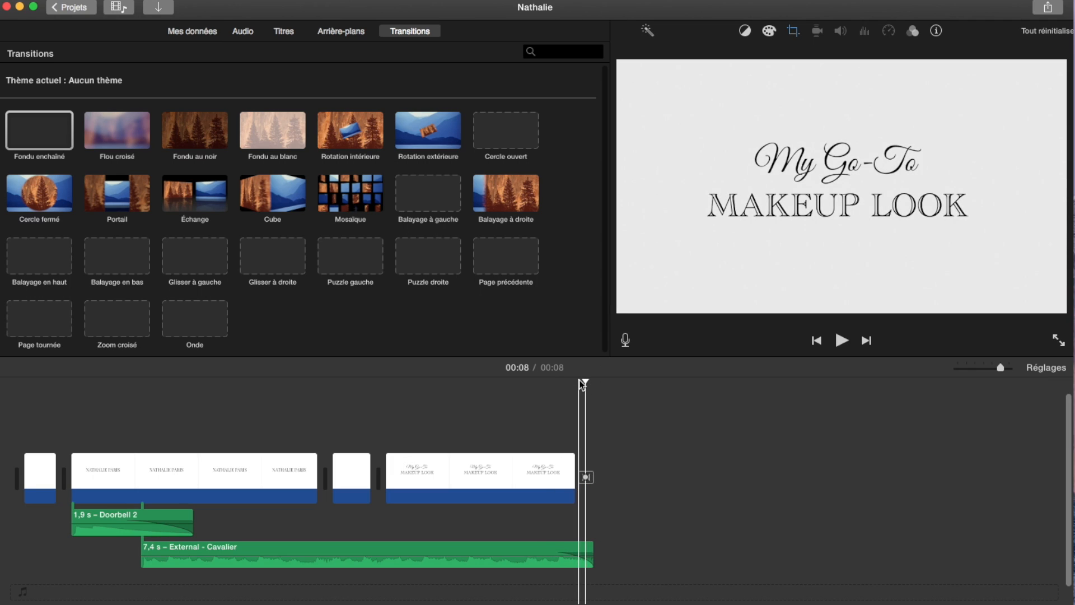